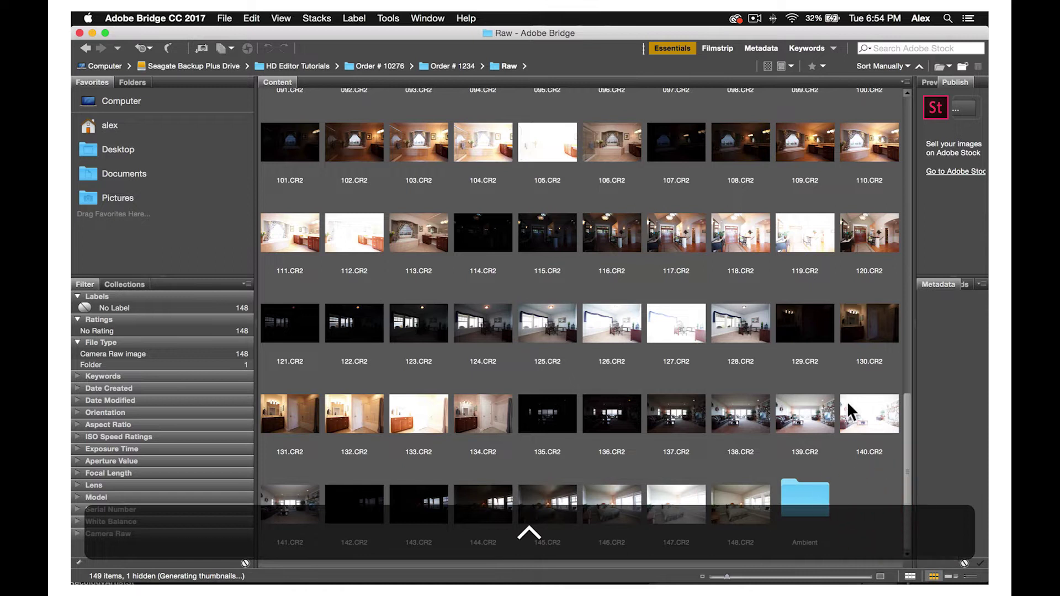
Name the new folder beside the Ambient folder Flash
text(L)
key(Return)
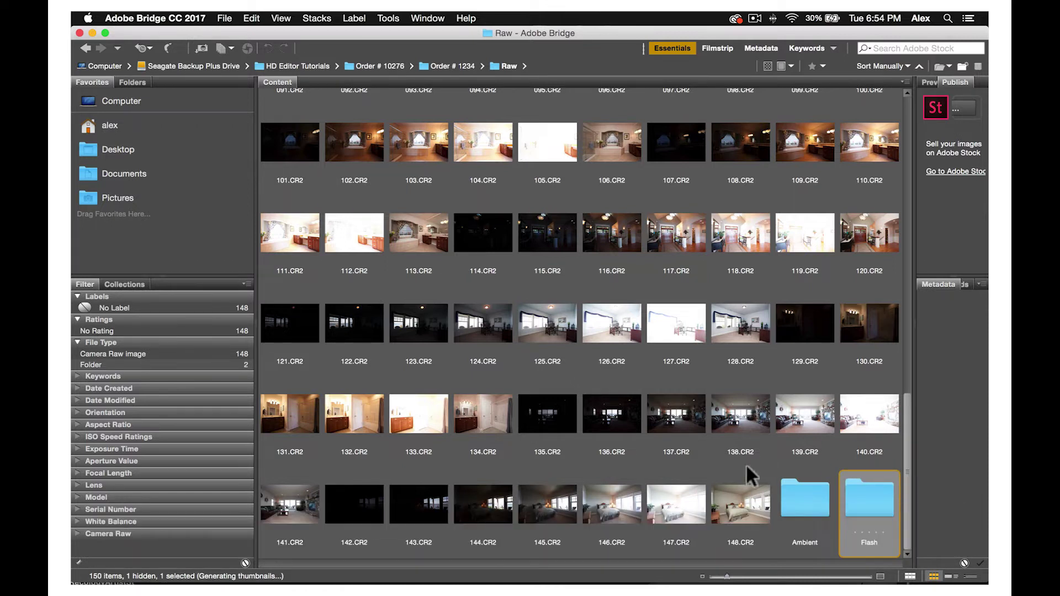
Move photos 057, 064, 071, 077, 085, 093, 100, 106, 113, 120, 128, 134, 141 and 148 into the Flash folder
click(738, 497)
super+click(290, 502)
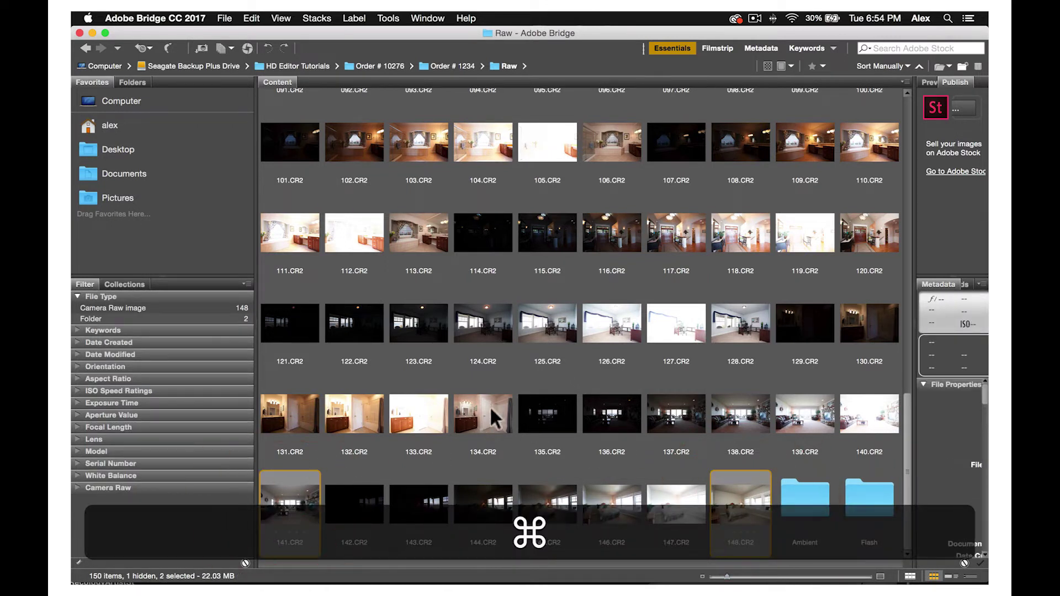
super+click(483, 419)
super+click(745, 326)
scroll(748, 329, up, 2)
super+click(867, 326)
super+click(419, 325)
super+click(610, 226)
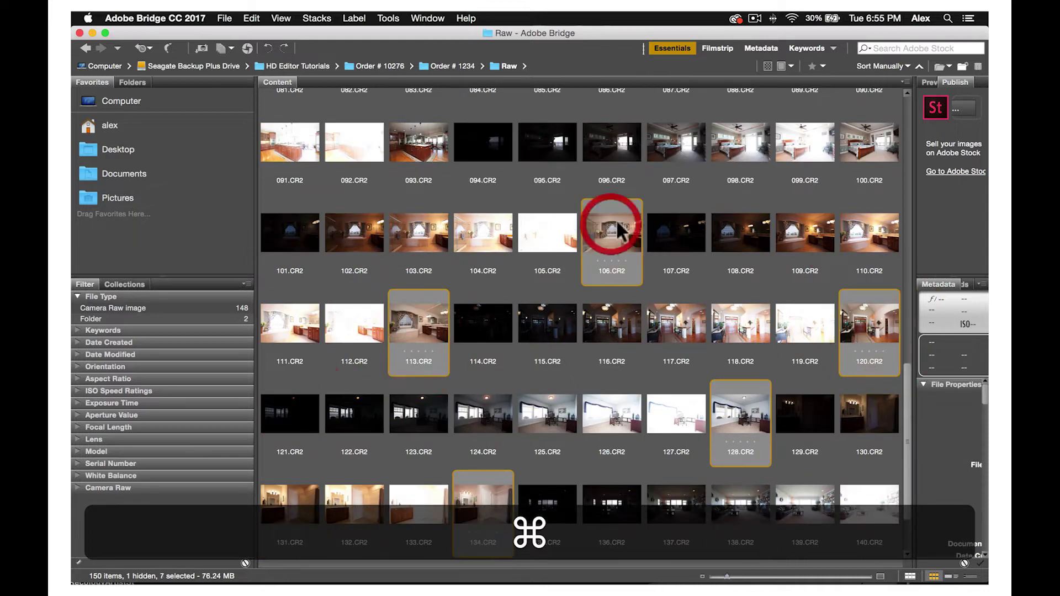
scroll(624, 231, up, 2)
scroll(624, 232, up, 2)
super+click(871, 414)
super+click(426, 407)
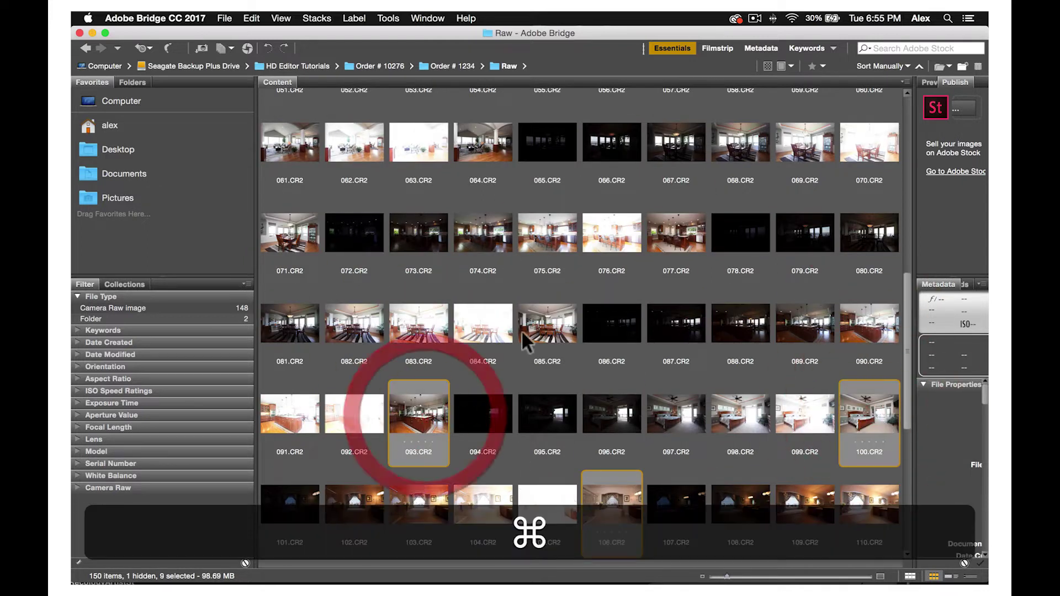
super+click(530, 336)
super+click(658, 241)
super+click(309, 237)
super+click(486, 138)
scroll(627, 213, up, 4)
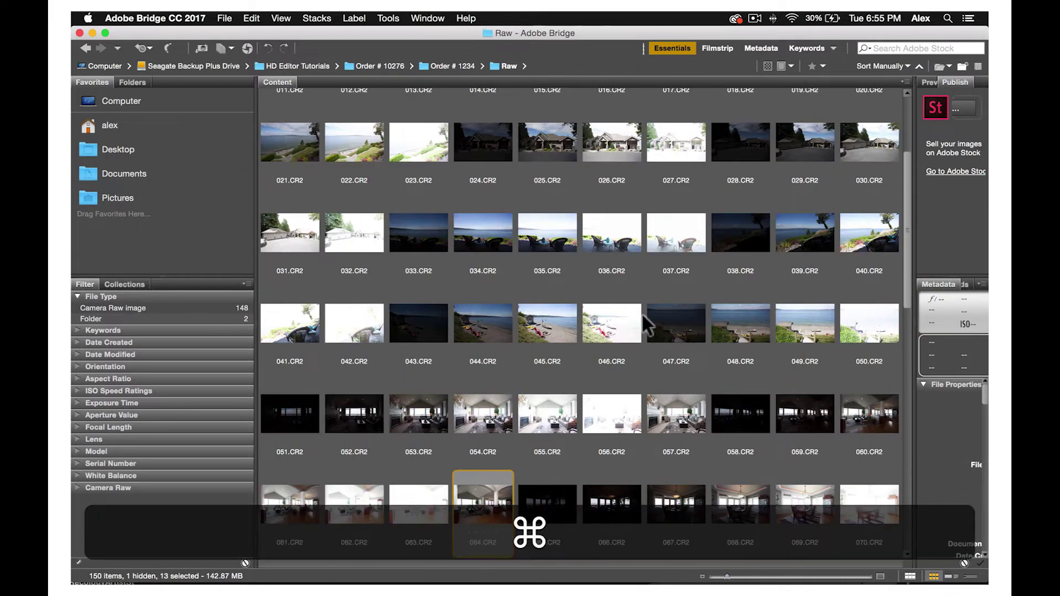
super+click(678, 411)
scroll(664, 446, down, 8)
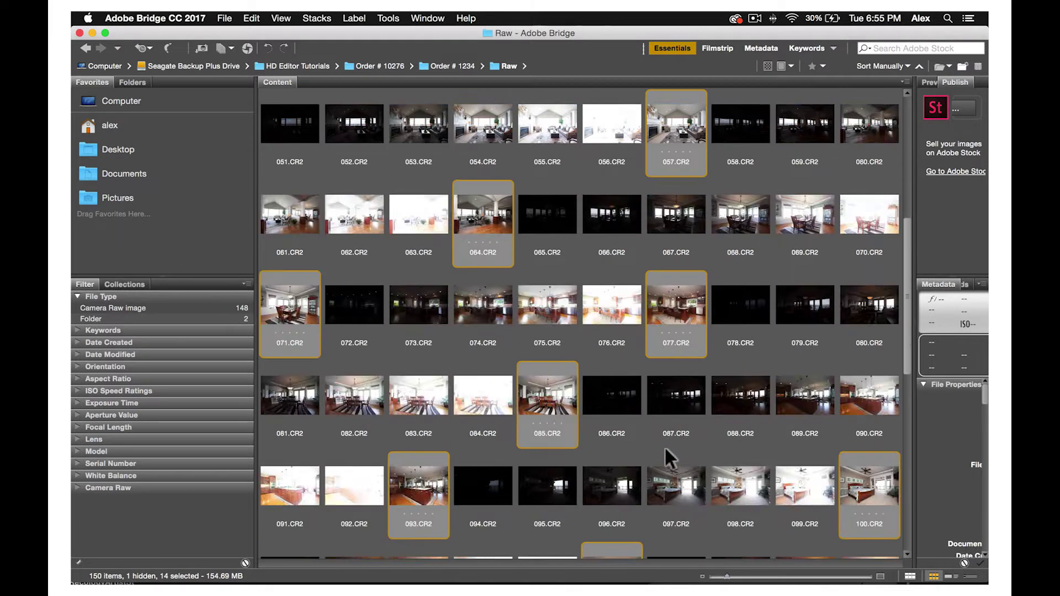
drag(714, 502, 863, 498)
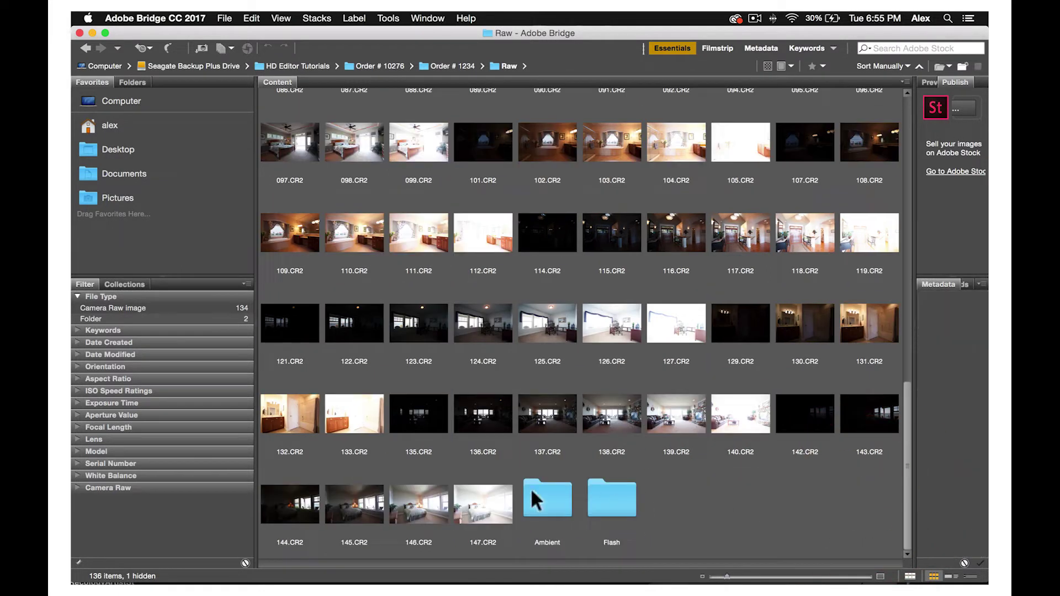
Move all the remaining raw photos into the Ambient folder
super+click(493, 505)
key(super+a)
drag(493, 505, 554, 475)
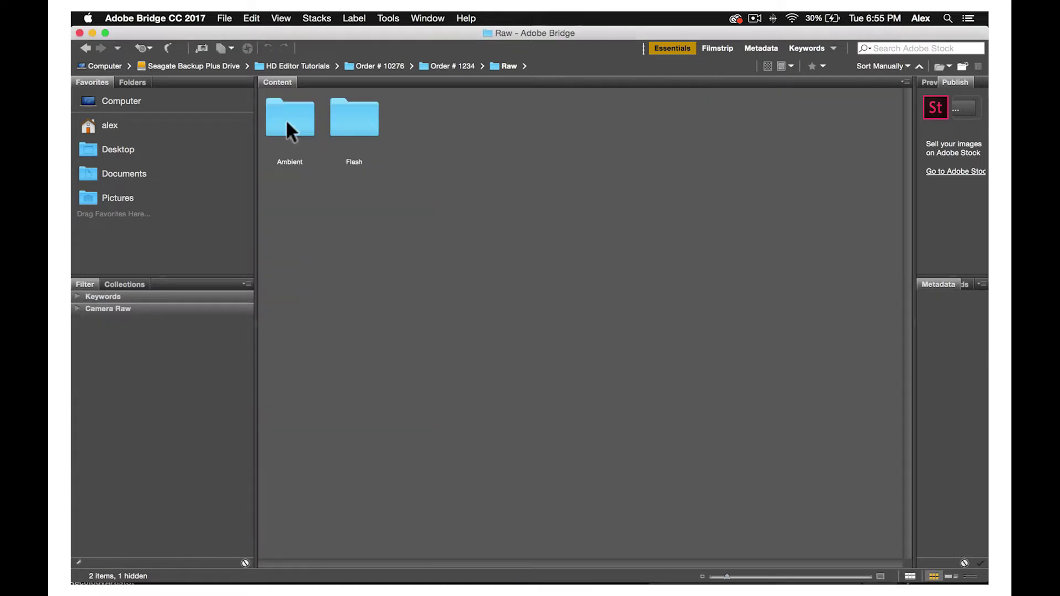
Open all the photos of the Ambient folder together in Camera Raw
double_click(286, 118)
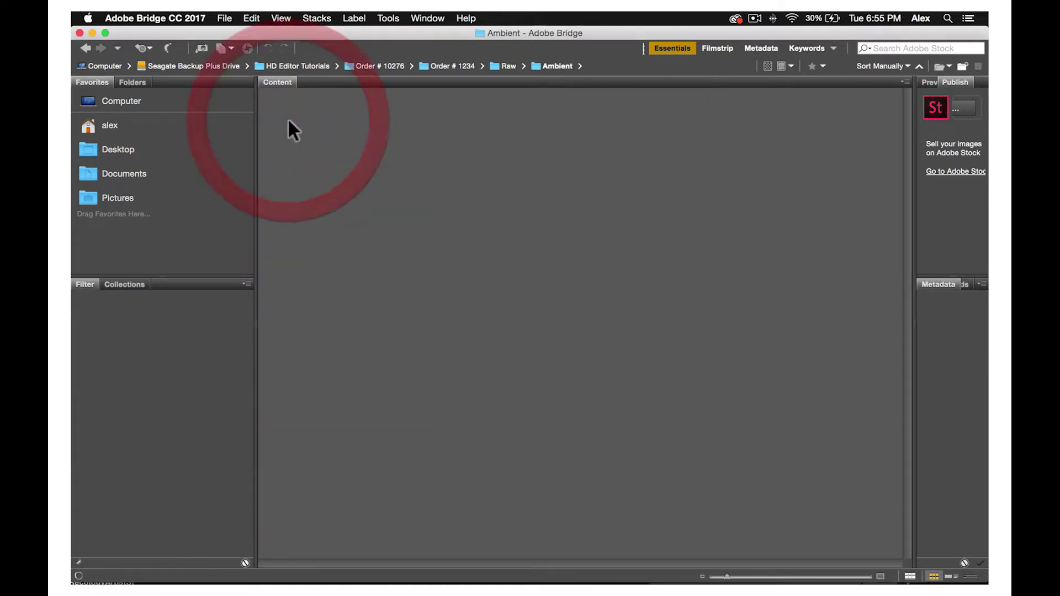
click(307, 130)
key(super+a)
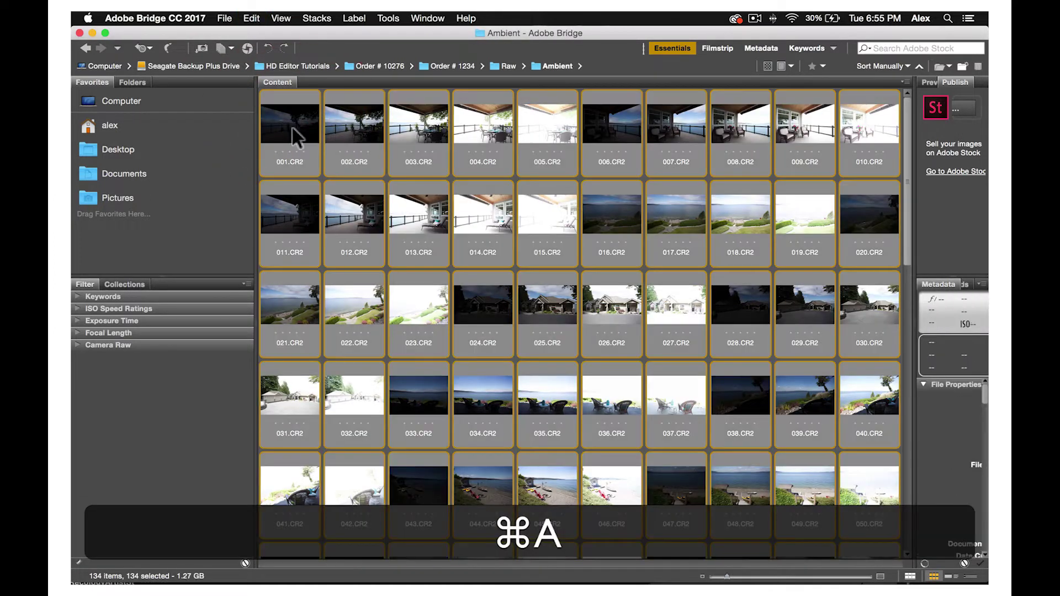
key(super+r)
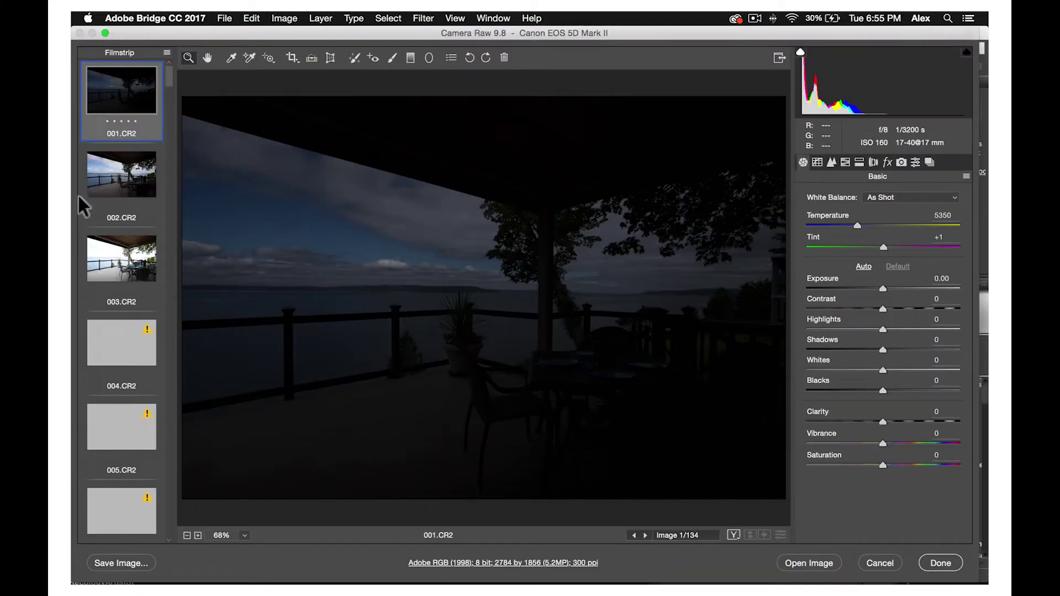
Enable Remove Chromatic Aberration and Enable Profile Corrections for all the ambient photos
click(120, 185)
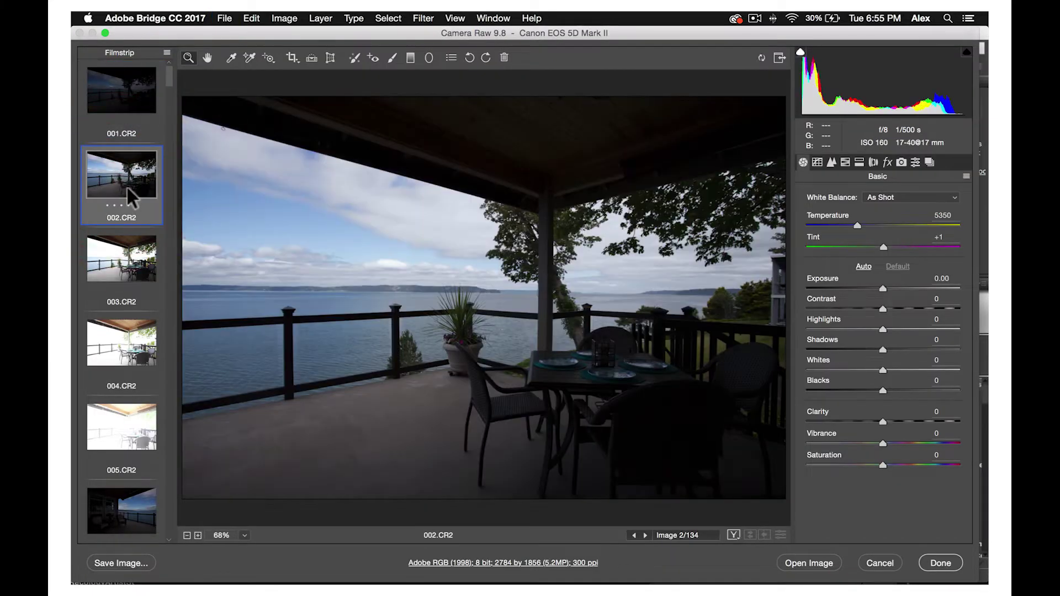
key(super+a)
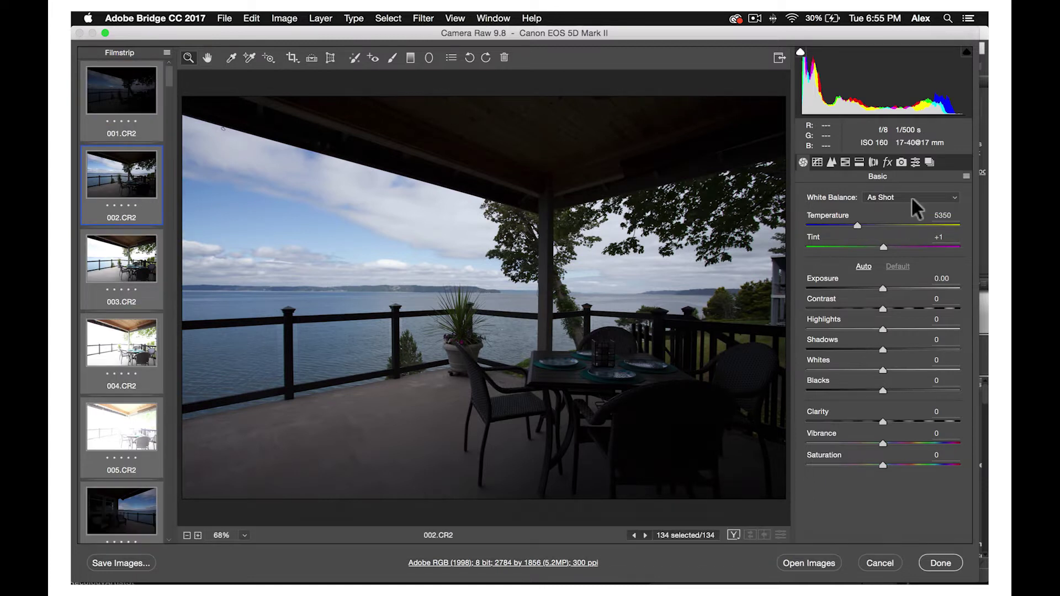
click(872, 161)
click(830, 212)
click(830, 225)
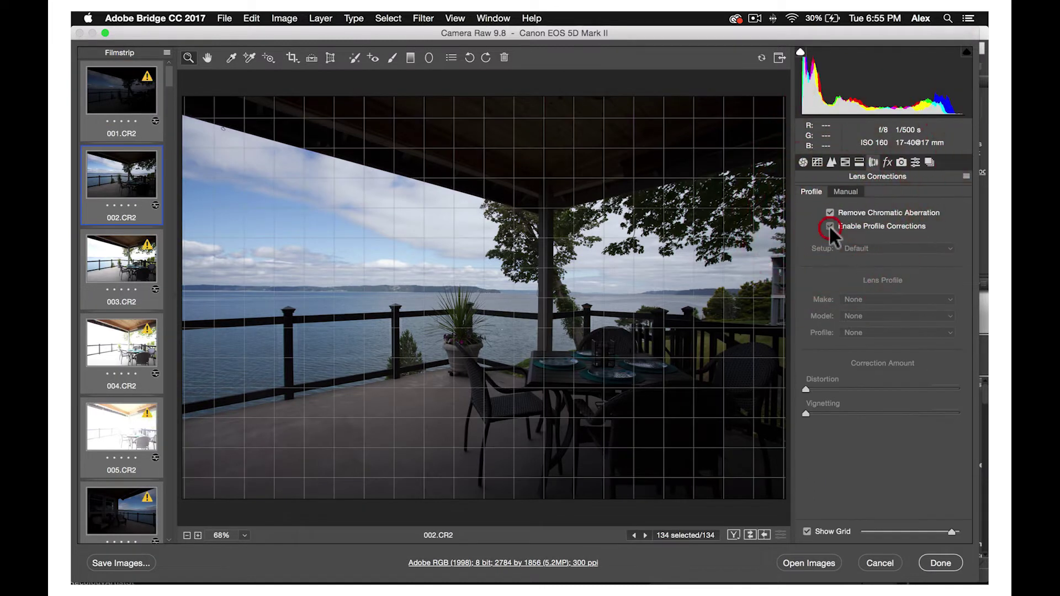
Set interior photos 051 through 146 to Auto white balance, Highlights -73, Shadows +14, Vibrance +31 and Luminance noise reduction 50
click(803, 161)
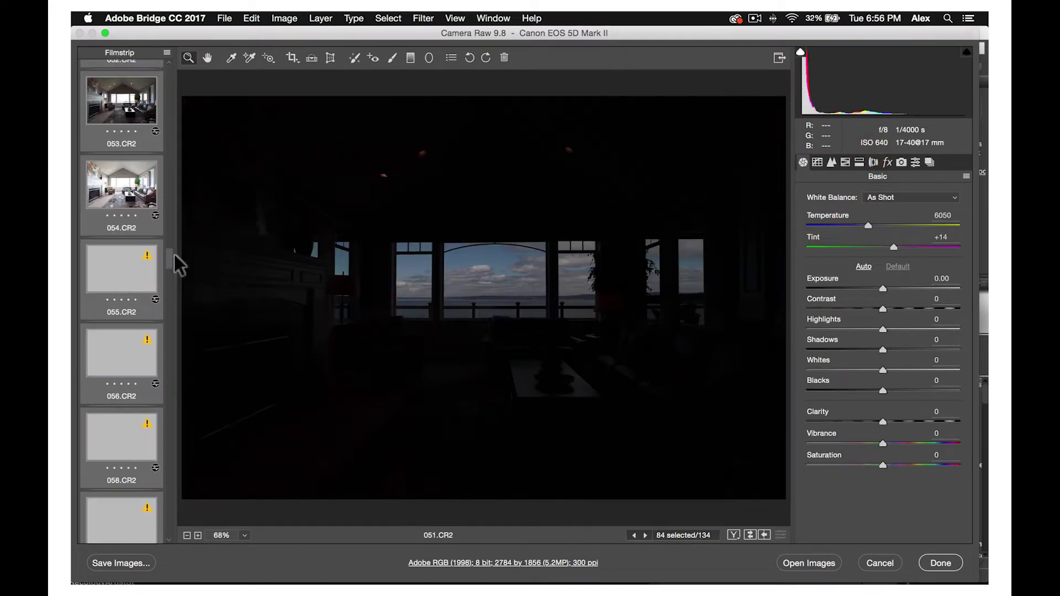
click(123, 175)
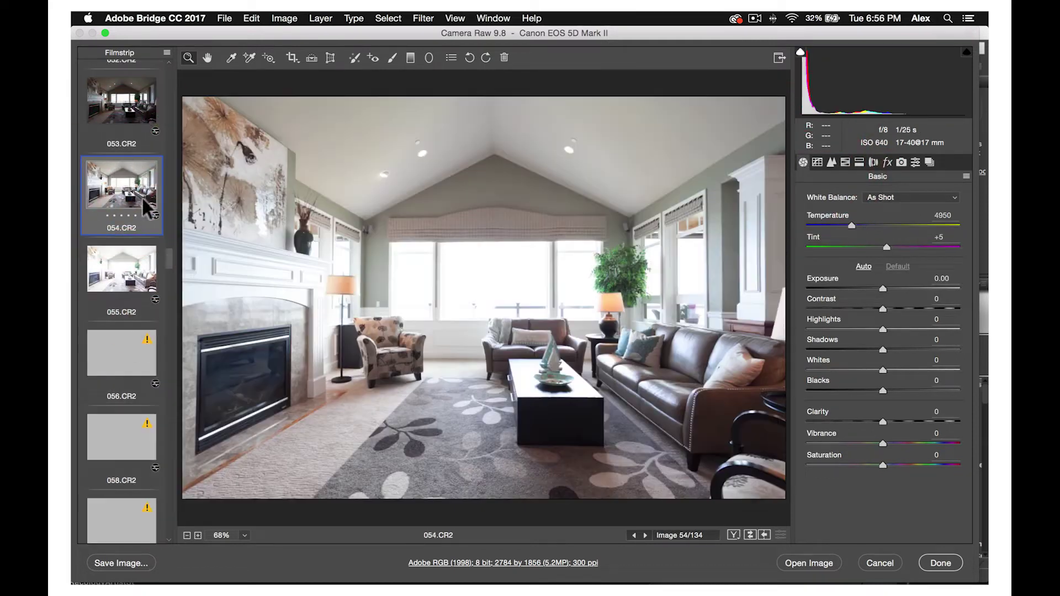
key(shift+Up)
key(shift+Up)
key(shift+Up)
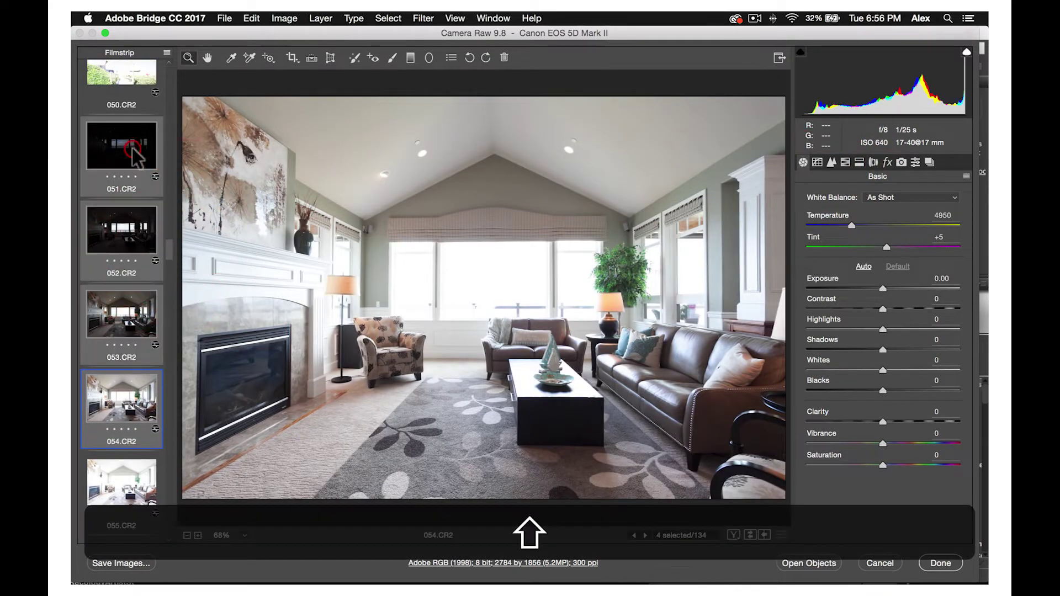
drag(173, 257, 177, 504)
shift+click(160, 494)
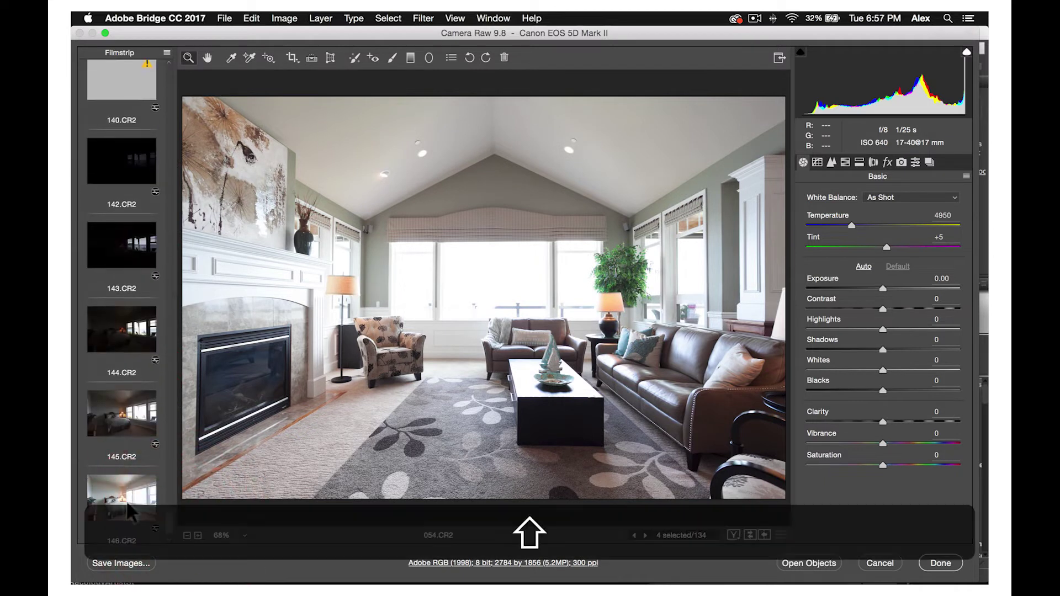
click(916, 194)
click(909, 204)
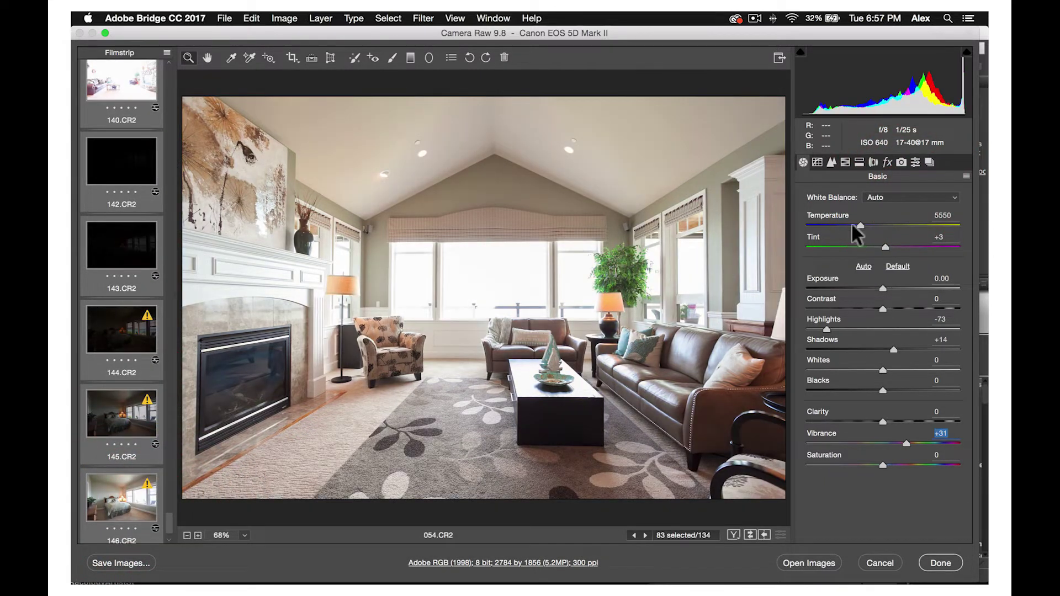
click(831, 162)
drag(805, 324, 883, 331)
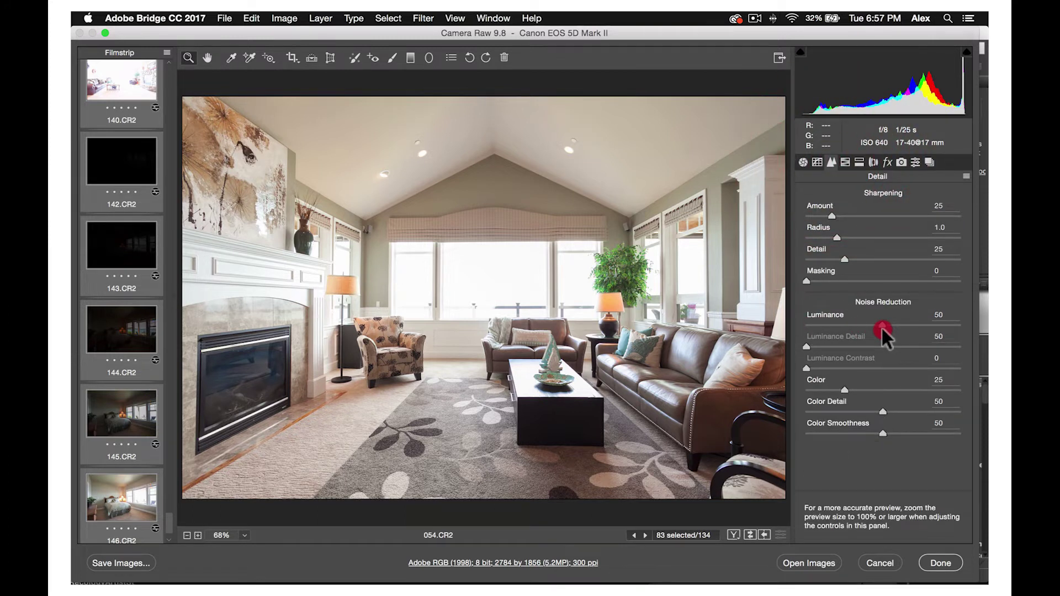
Select exterior photos 001 through 050 and set their white balance to Temperature 5500 and Tint +7
click(130, 241)
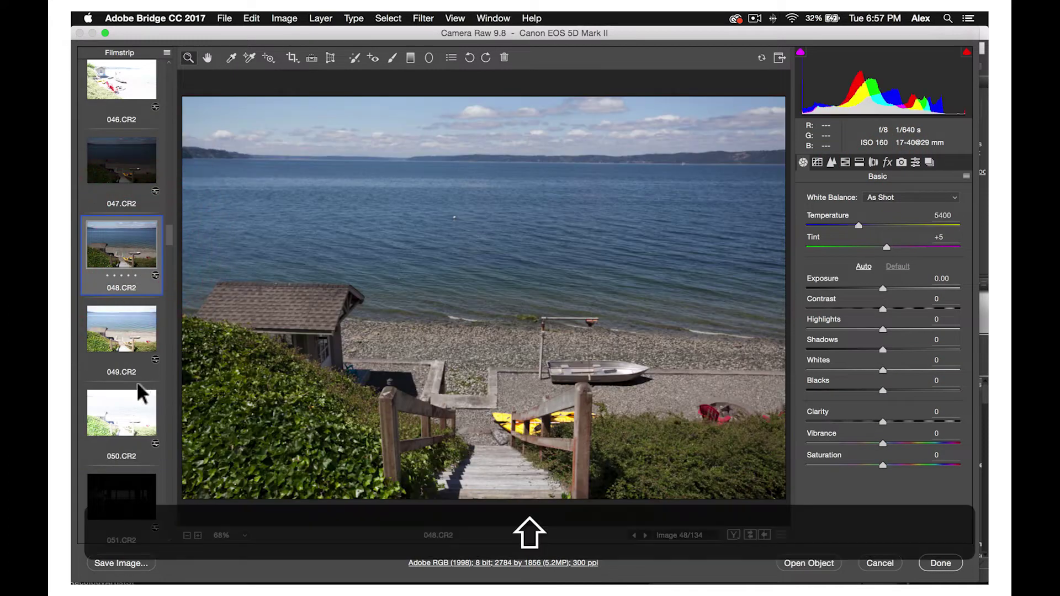
shift+click(135, 395)
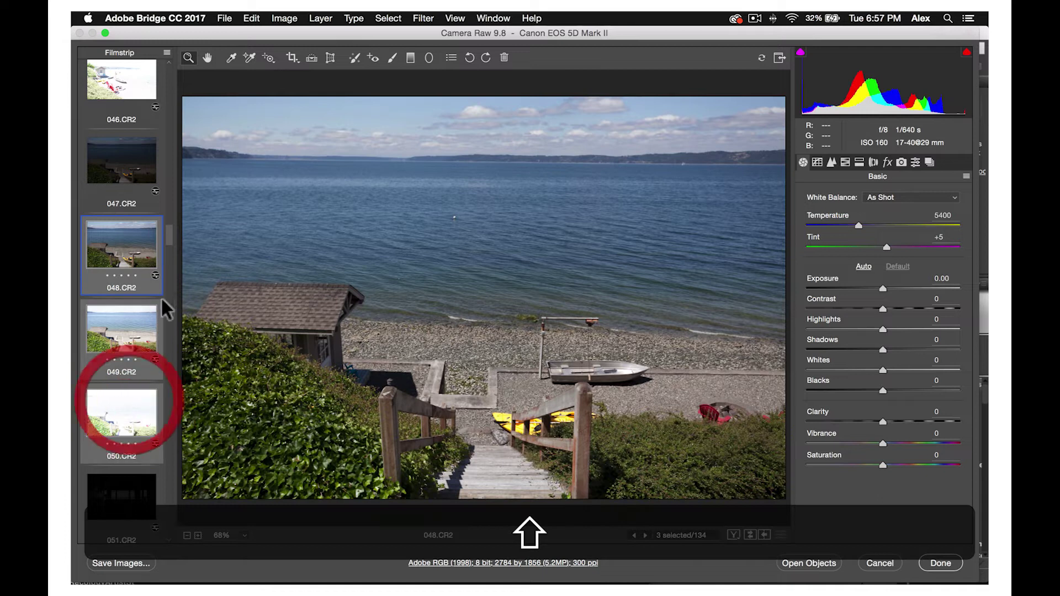
drag(168, 237, 167, 71)
shift+click(113, 96)
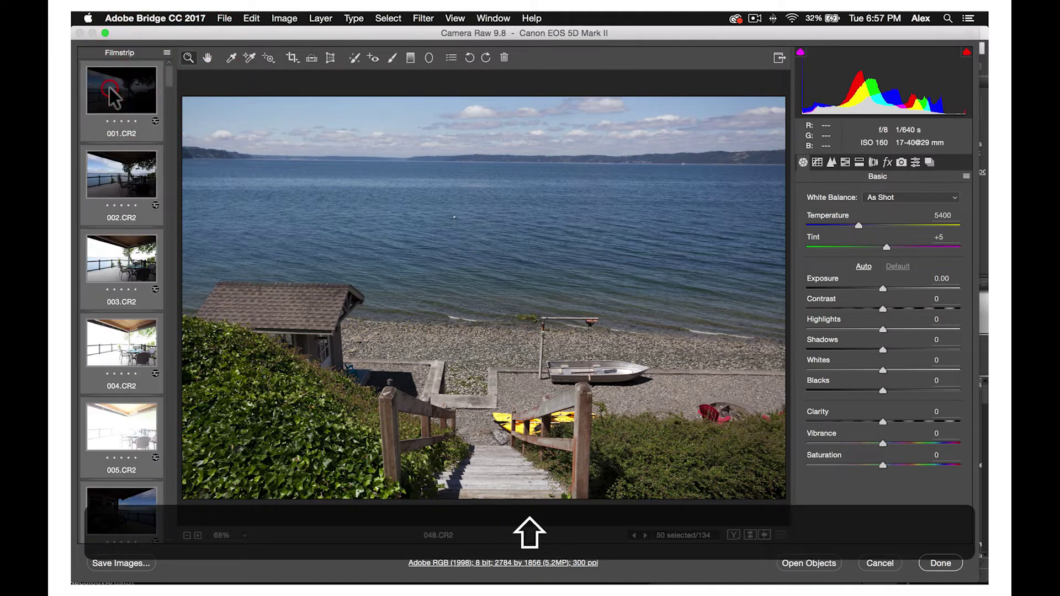
click(914, 197)
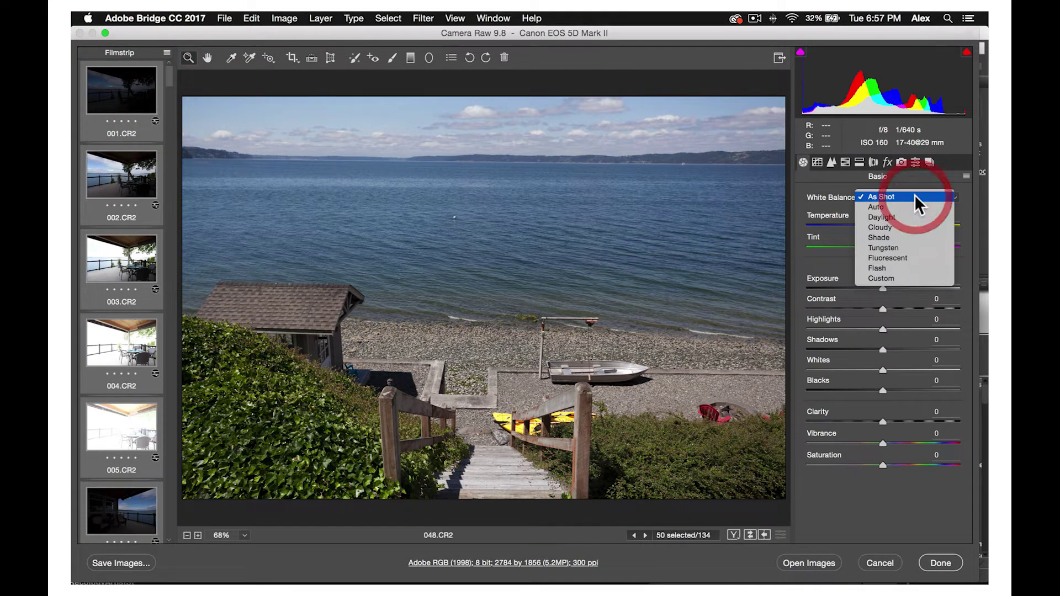
click(915, 197)
click(858, 225)
drag(857, 222, 885, 244)
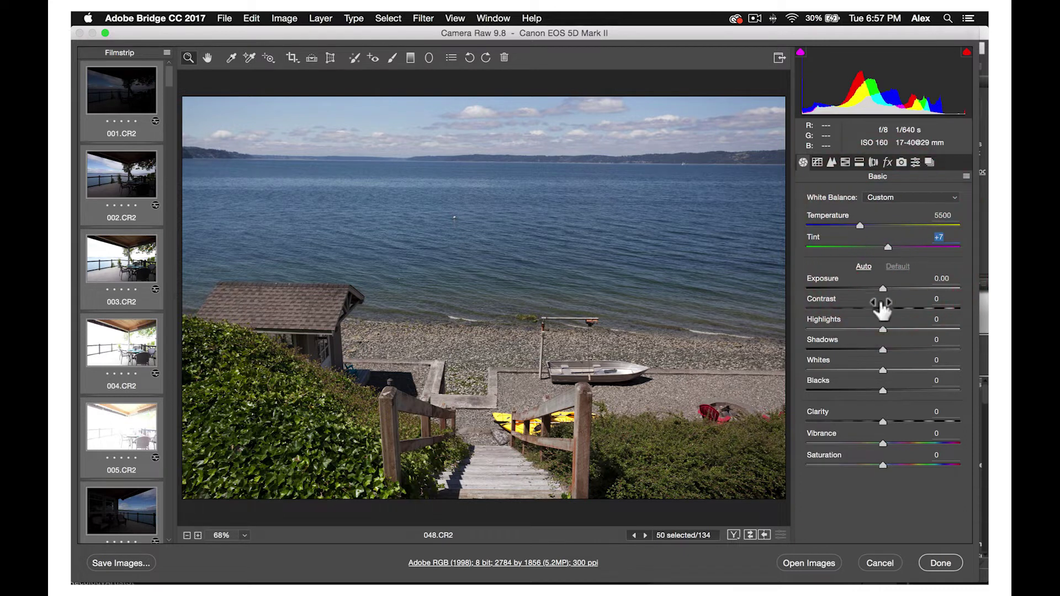
Set the exterior photos to Highlights -77, Shadows +31, Vibrance +48 and Saturation +7, and raise their Luminance noise reduction
drag(883, 330, 906, 350)
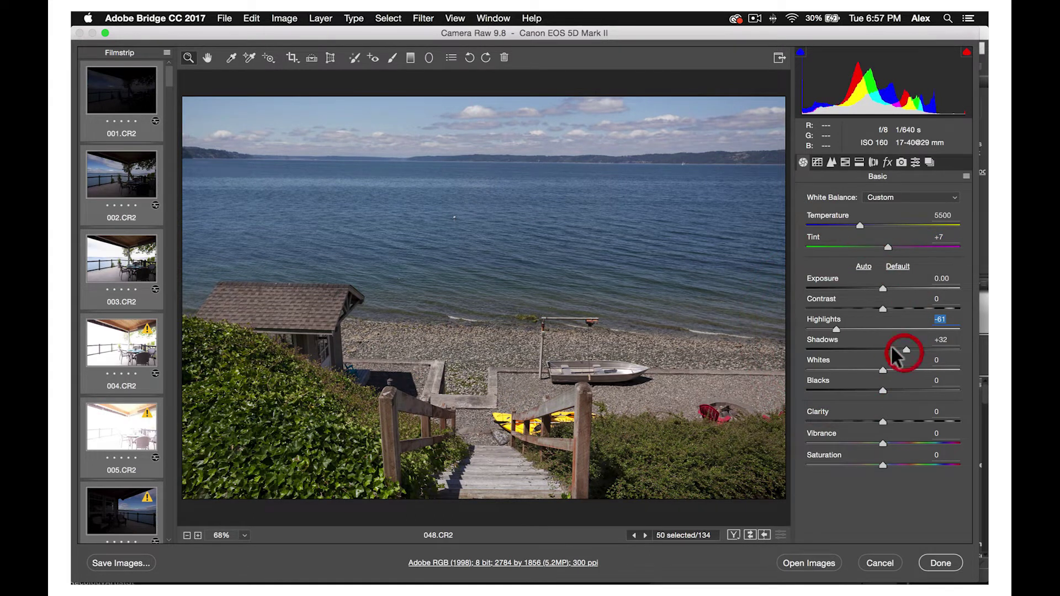
click(823, 329)
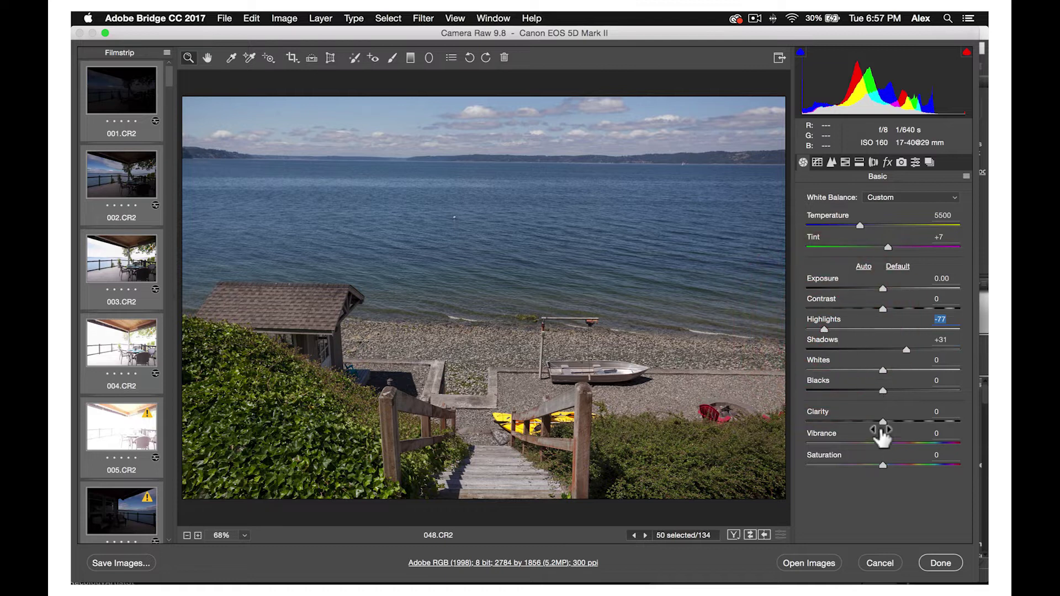
drag(881, 444, 911, 444)
click(918, 444)
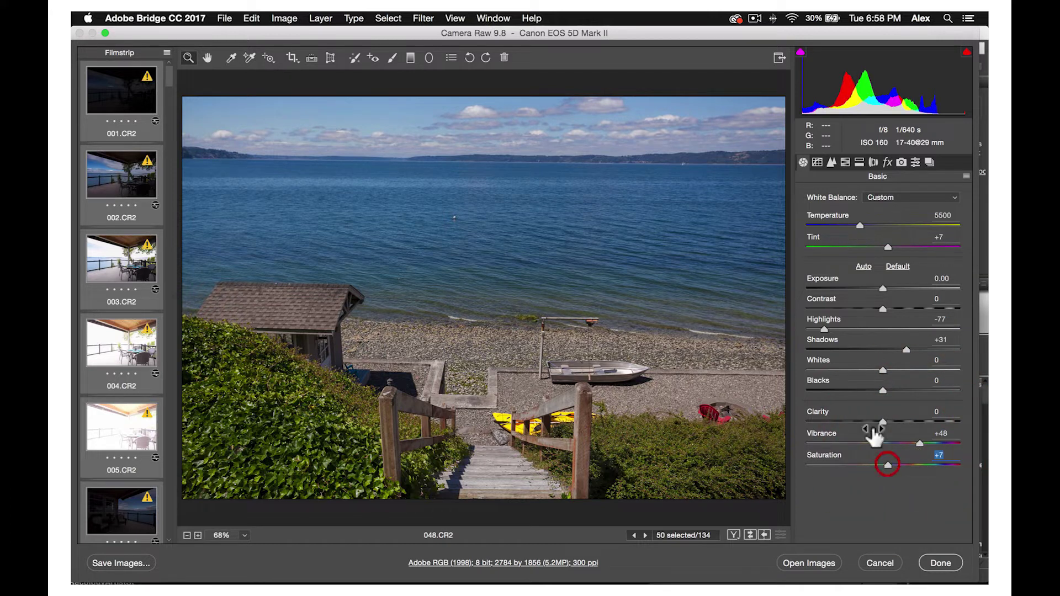
click(831, 161)
Save all the ambient photos as JPEG files at quality 12 into the order's Color Corrected folder
click(124, 243)
key(super+a)
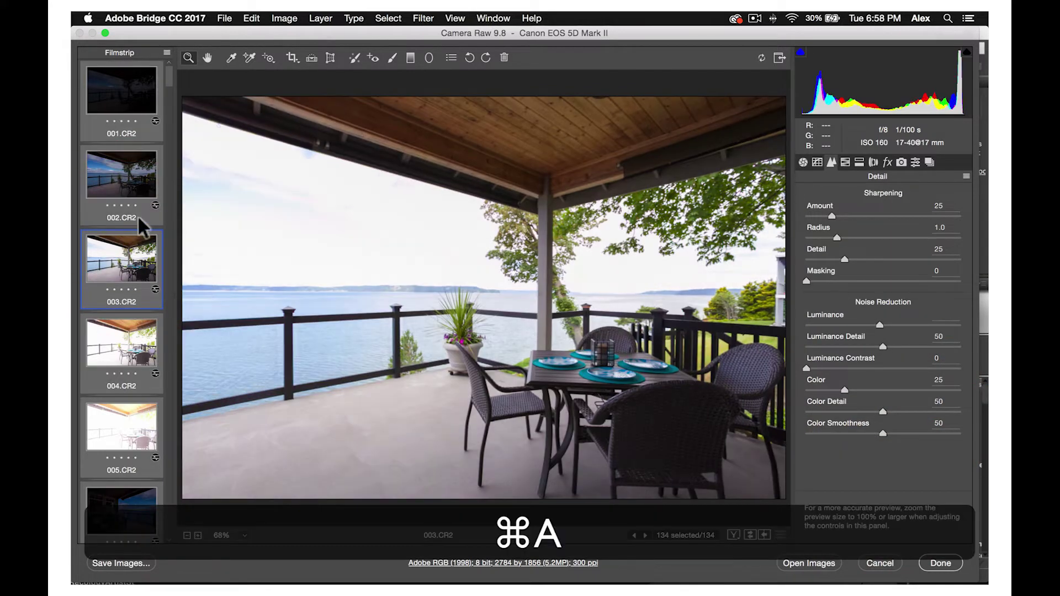
click(133, 564)
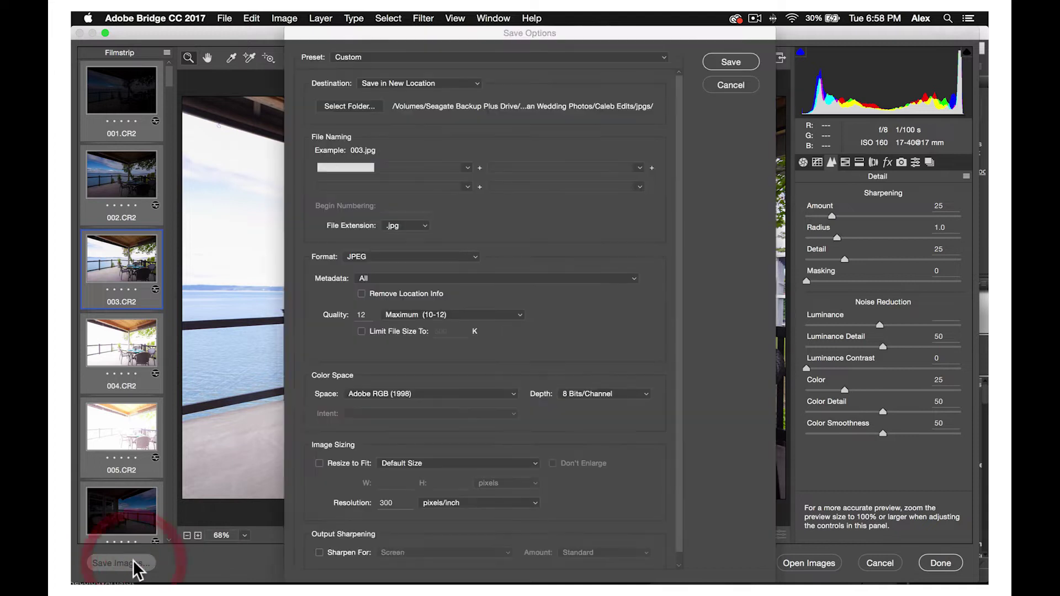
click(346, 106)
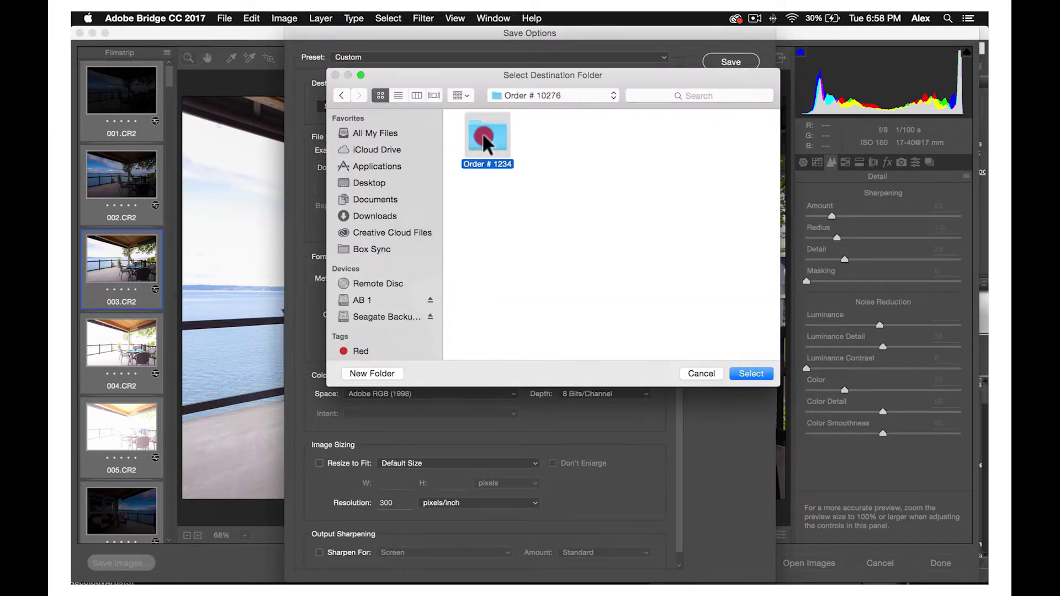
double_click(502, 149)
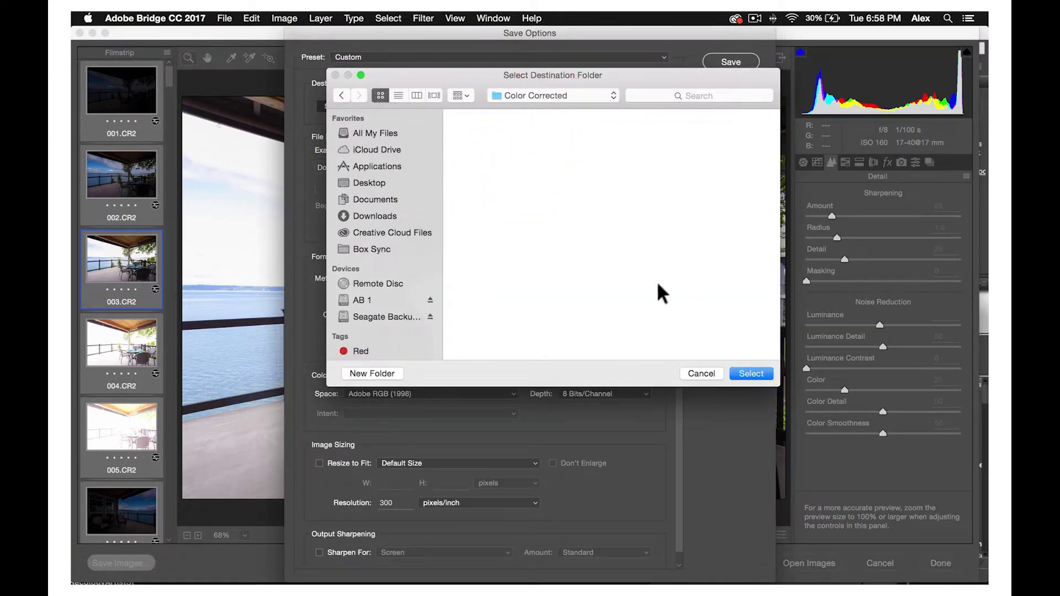
click(752, 374)
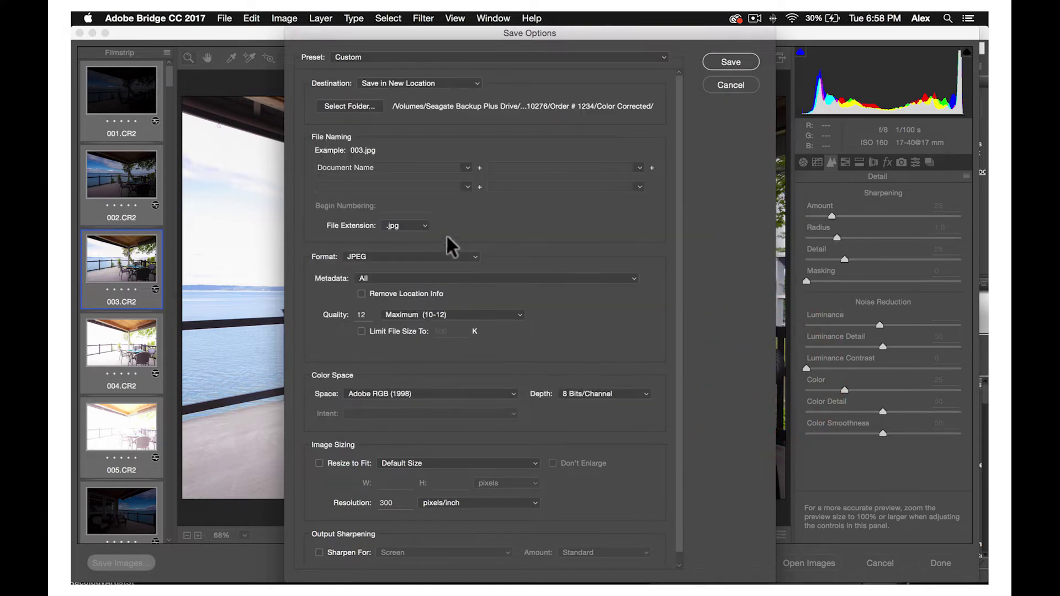
click(710, 62)
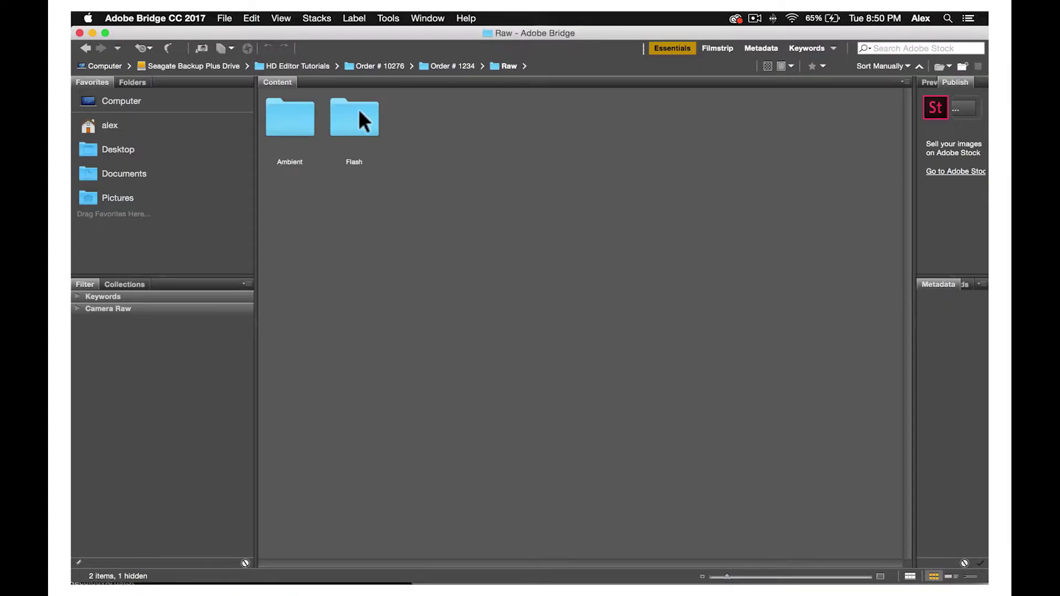
Open all the raw photos from the Flash folder in Camera Raw and select the whole set
double_click(352, 107)
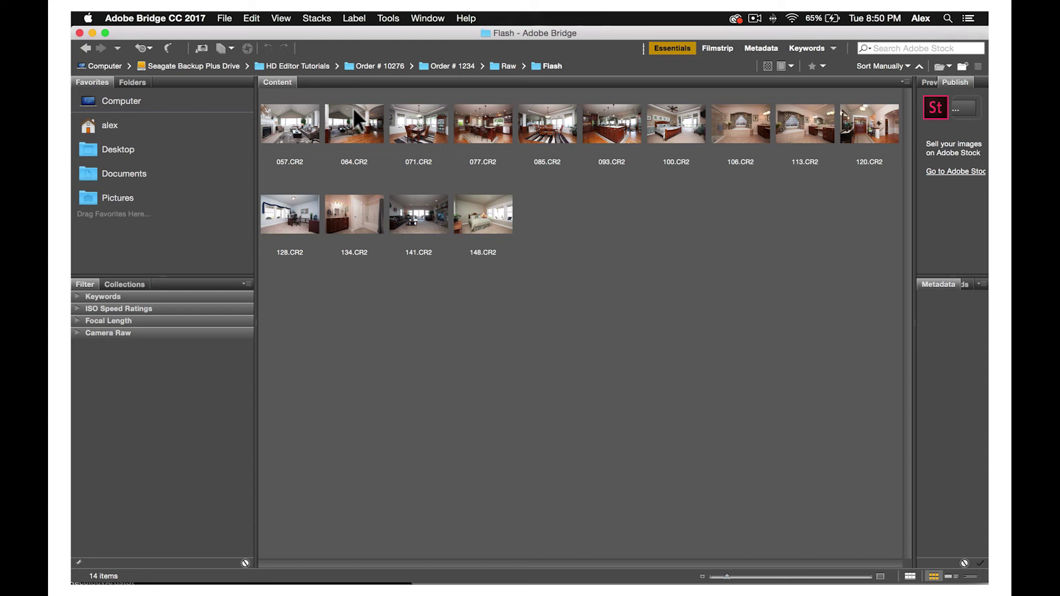
click(289, 119)
key(super+a)
key(super+r)
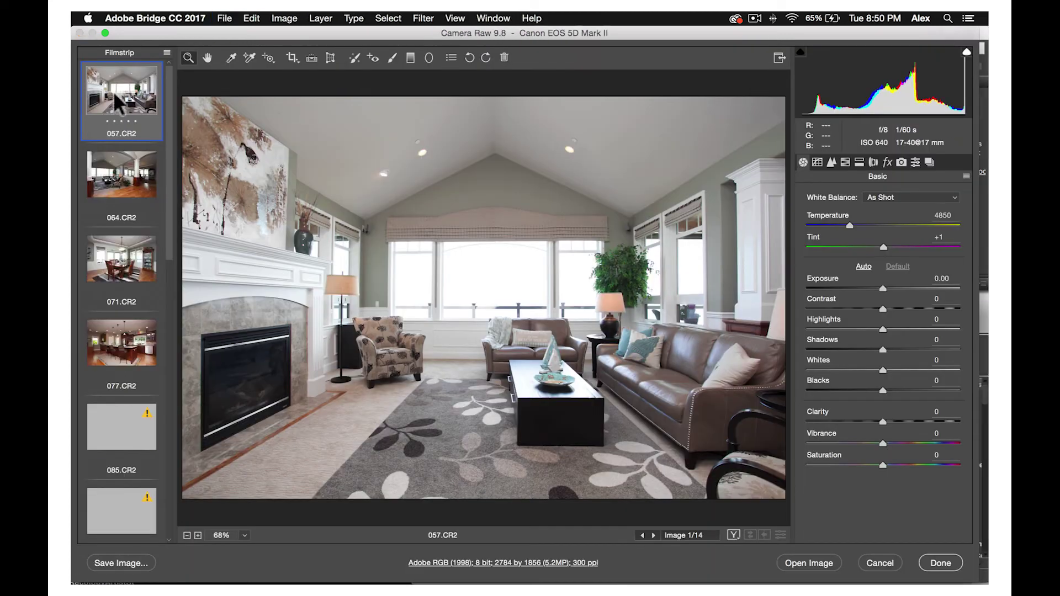
click(116, 108)
key(super+a)
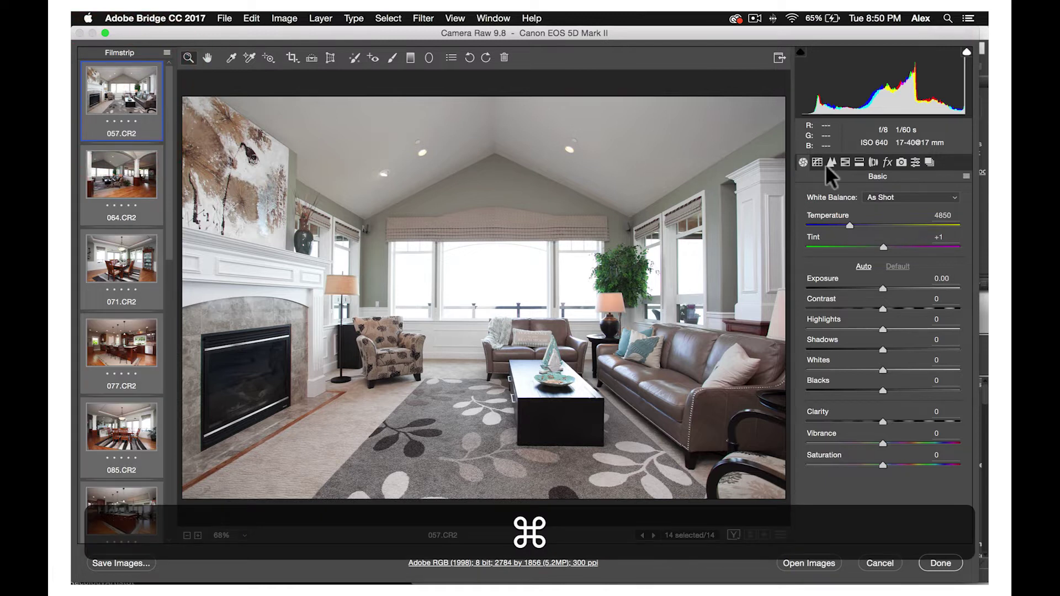
Set all the flash photos to Auto white balance, remove chromatic aberration and enable lens profile corrections
click(894, 197)
click(906, 205)
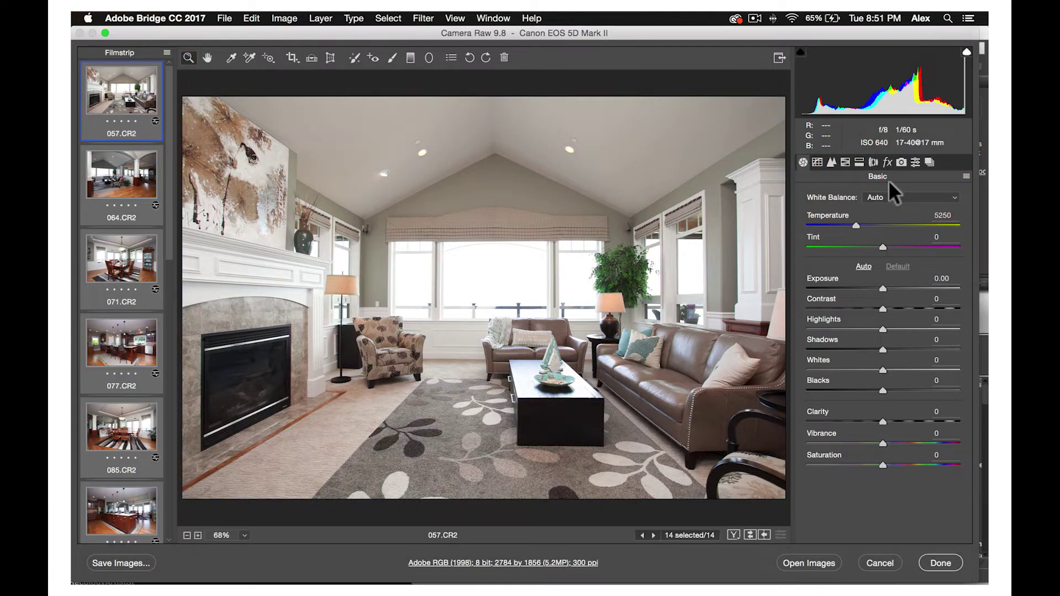
click(873, 161)
click(829, 212)
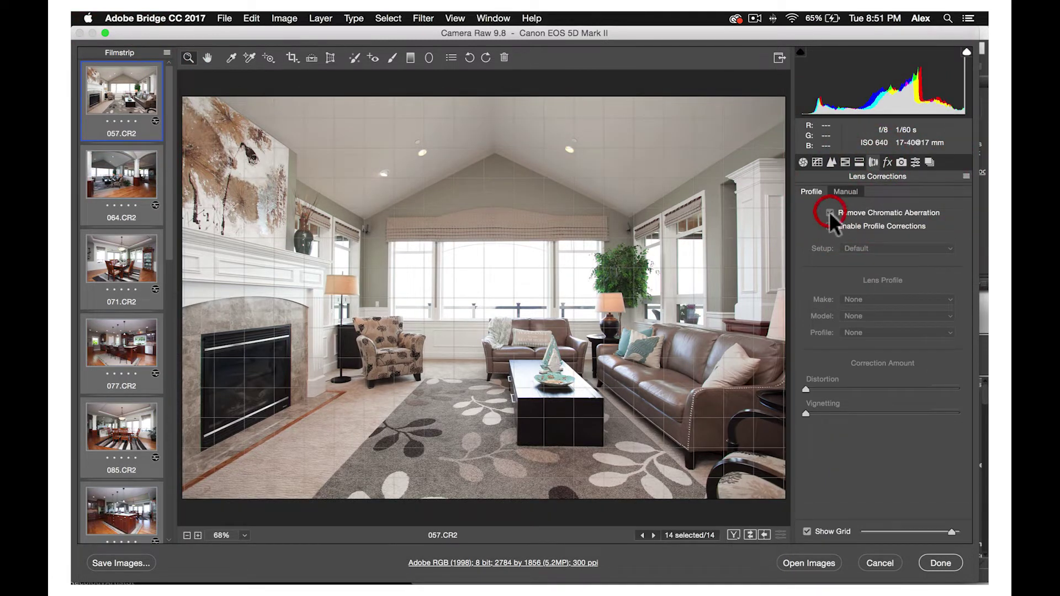
click(829, 225)
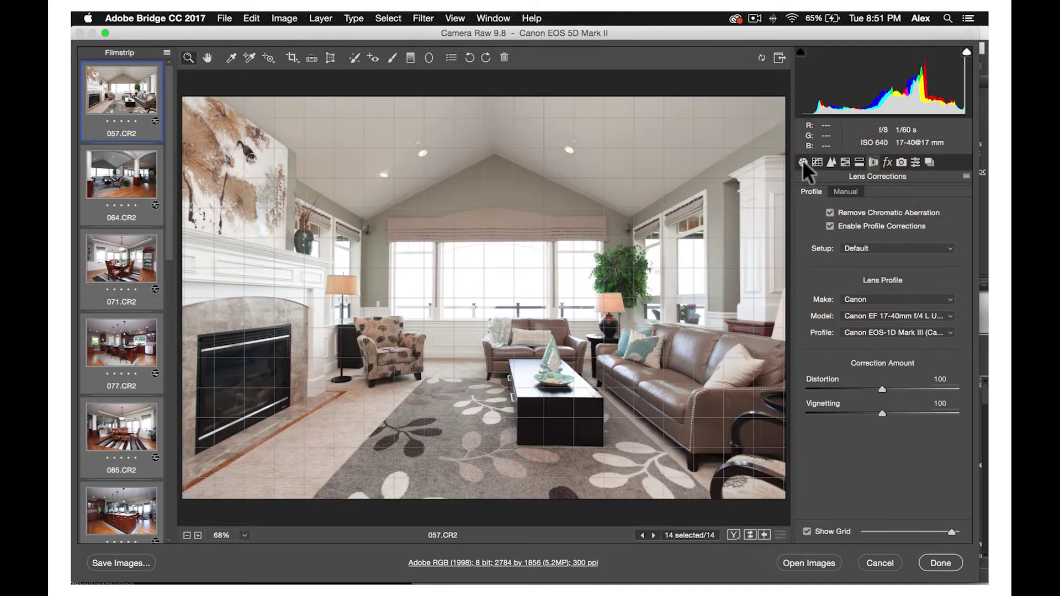
Set all the flash photos to Exposure +0.30, Highlights -83 and Shadows +23
click(803, 161)
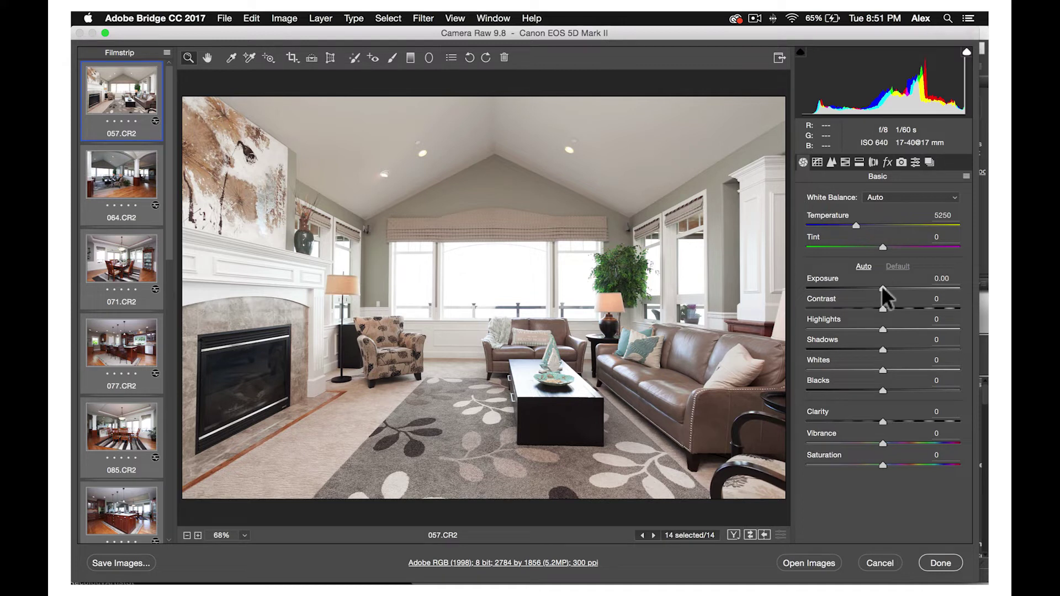
drag(883, 288, 886, 286)
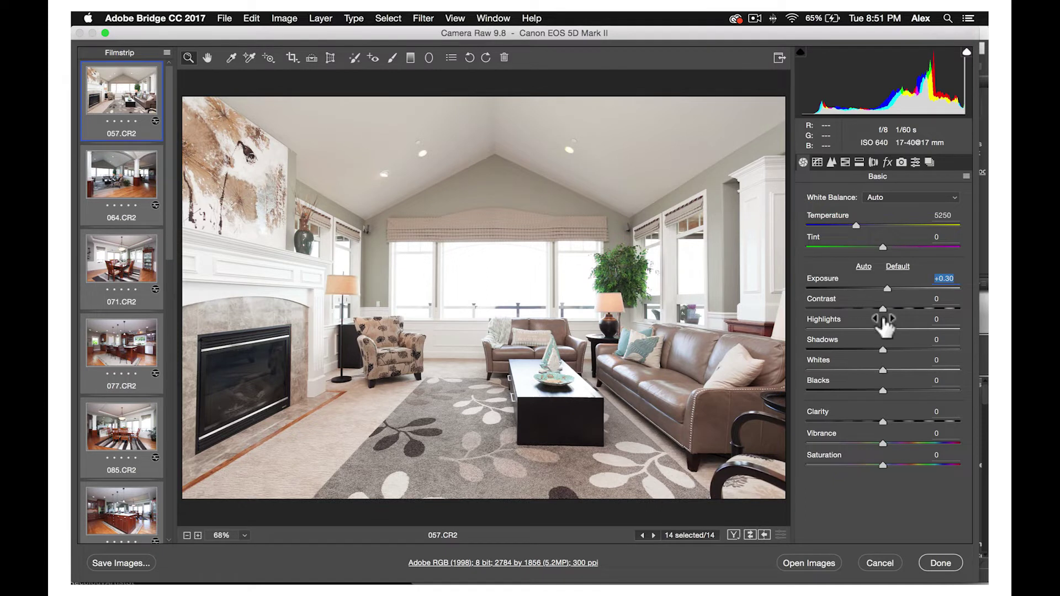
drag(882, 329, 819, 329)
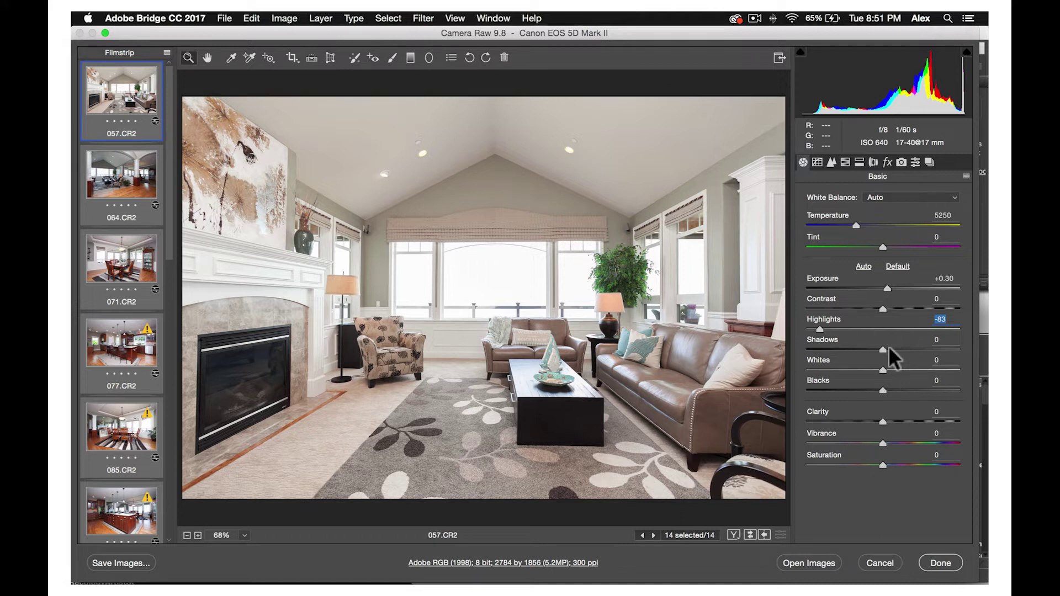
drag(882, 347, 900, 350)
Set photo 064 to Shadows +62 and Exposure +0.50
click(122, 174)
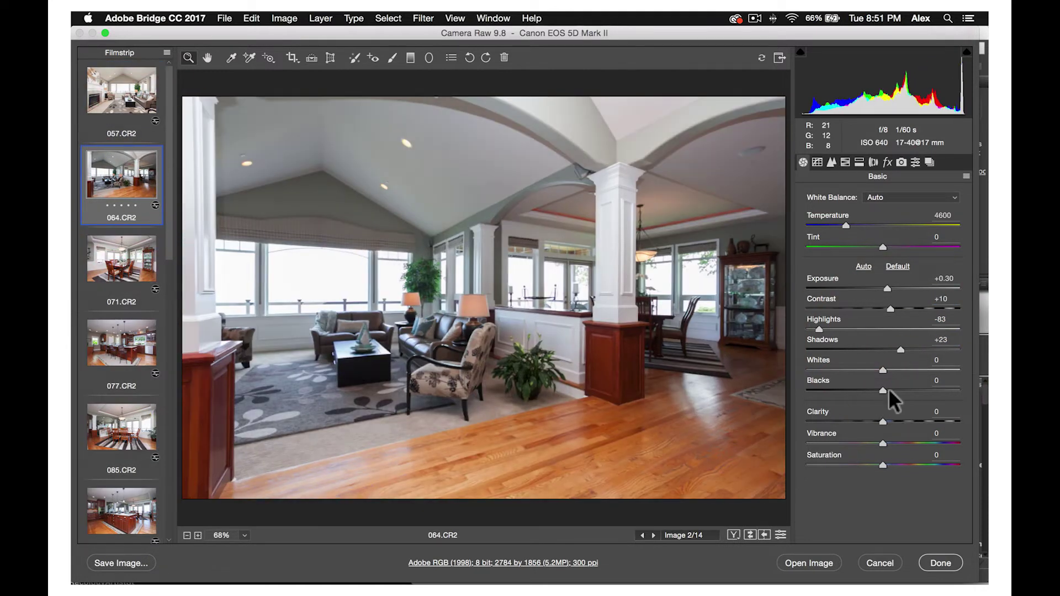
drag(900, 353, 930, 364)
drag(887, 288, 890, 288)
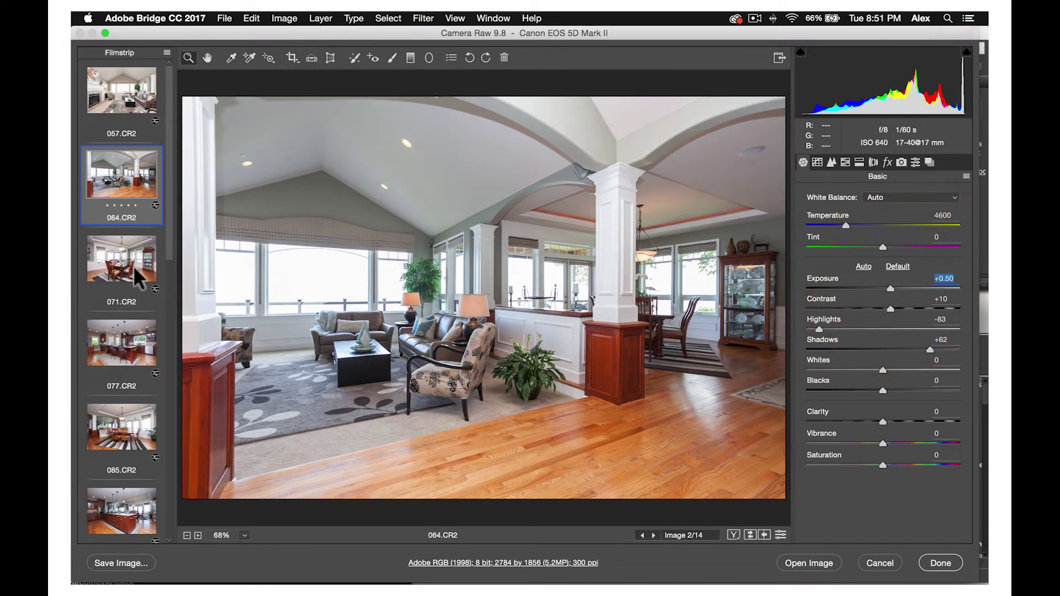
Raise the Shadows slightly on photo 071, and set photo 077 to Shadows +46 with a slightly higher Exposure
click(117, 264)
drag(900, 354, 908, 356)
click(113, 353)
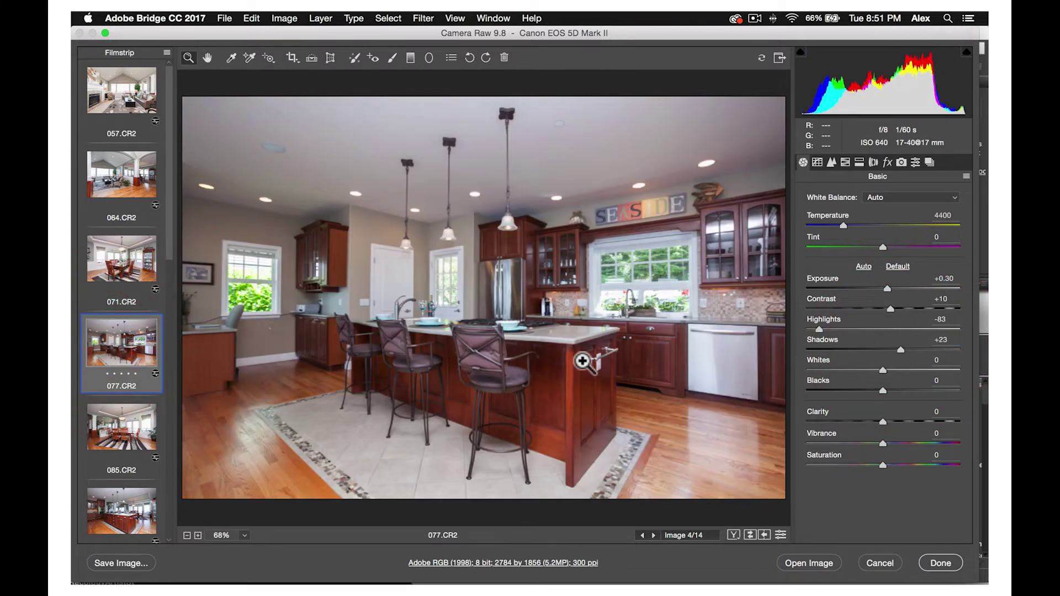
drag(901, 350, 917, 350)
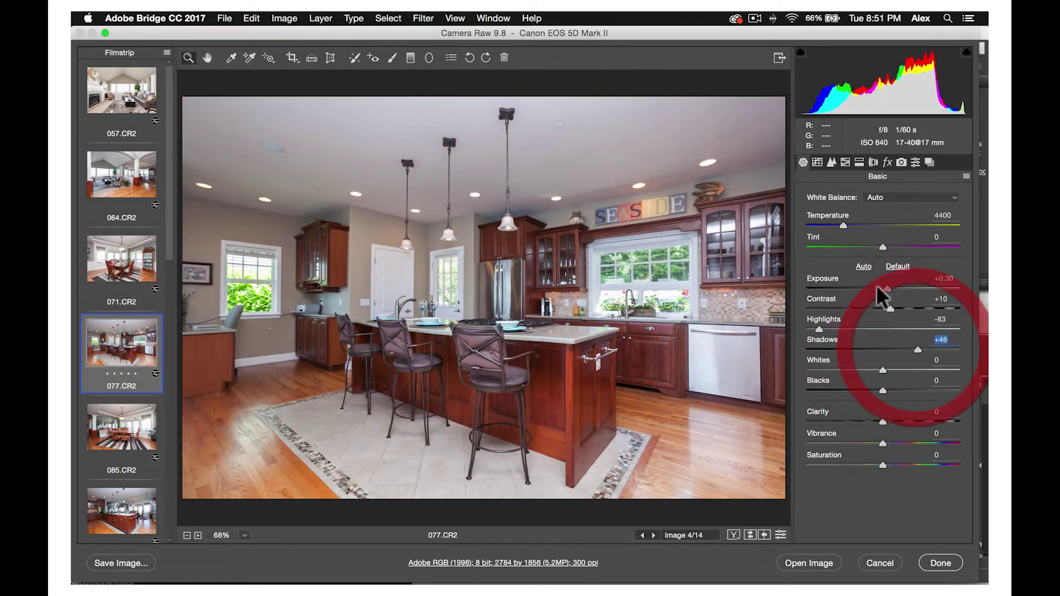
drag(886, 288, 890, 288)
Select all the flash photos again and set Vibrance +33, Clarity +8 and Contrast +8
click(121, 426)
key(super+a)
drag(882, 443, 908, 443)
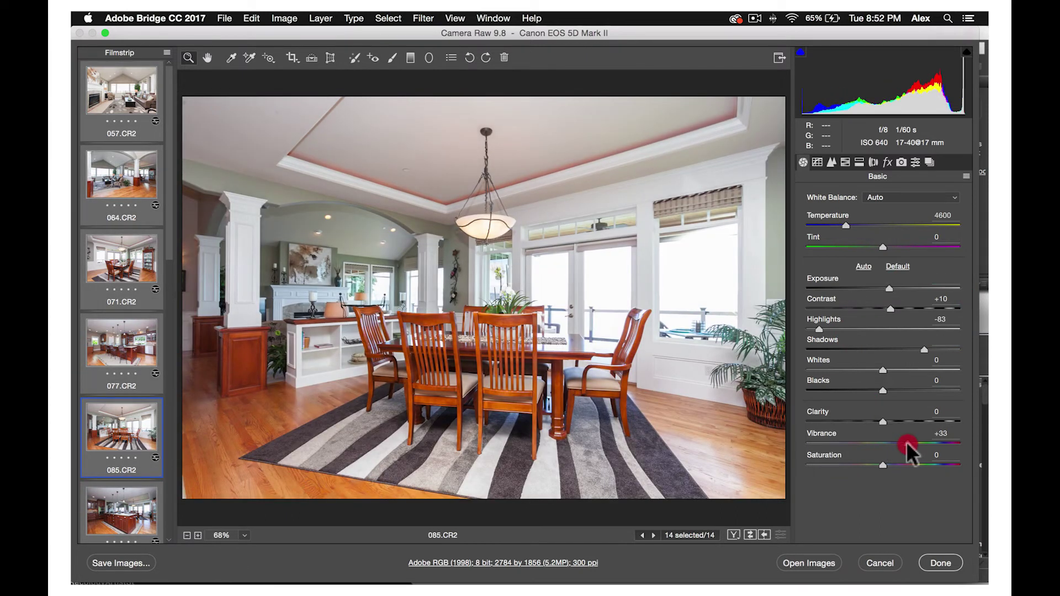
click(882, 423)
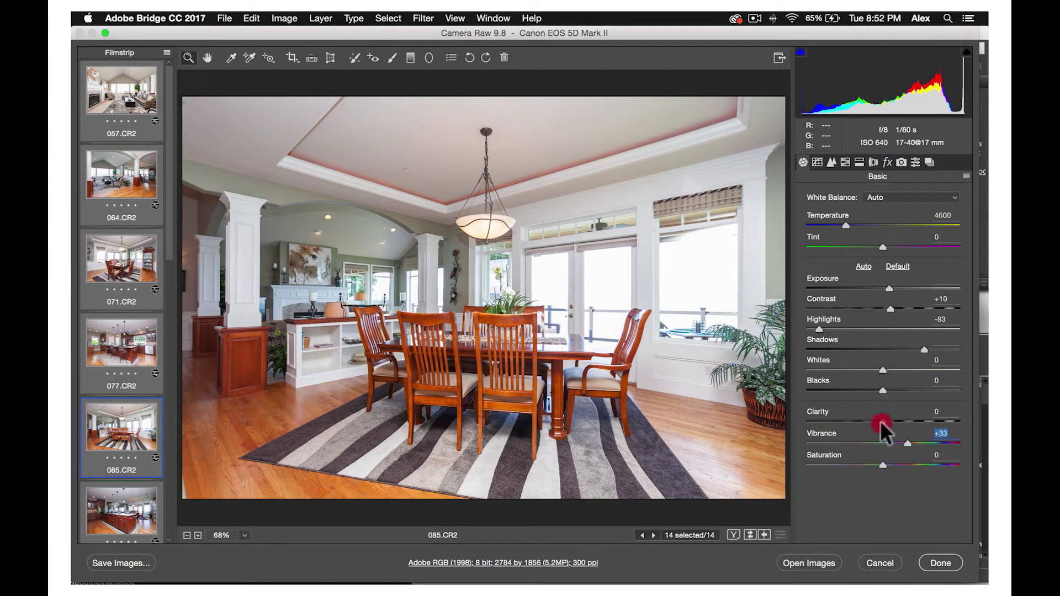
drag(889, 308, 884, 309)
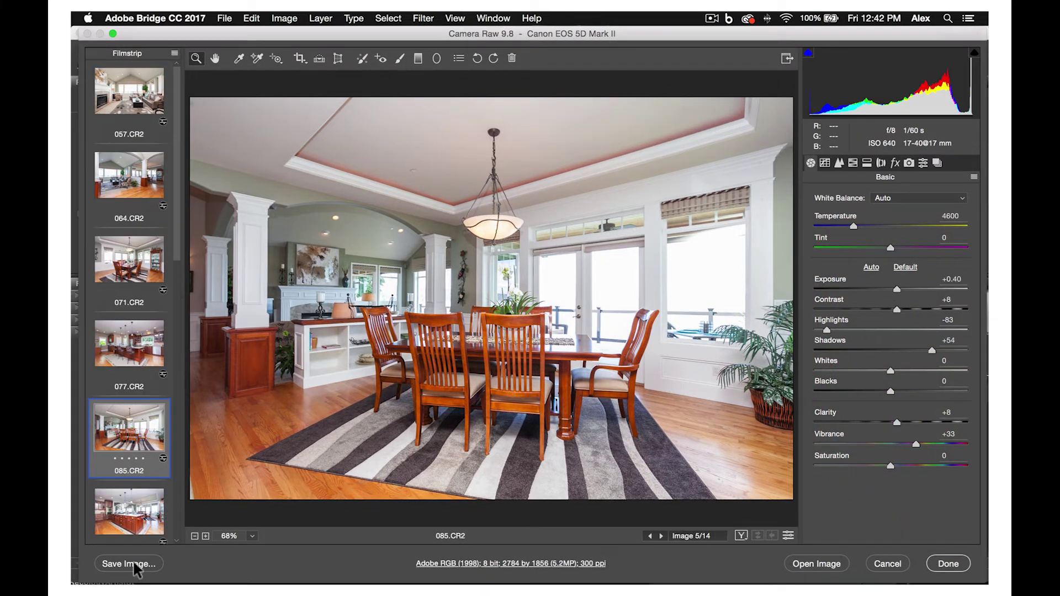
Save the corrected flash image into the Flash folder of Order # 1234 with the .tif file extension
click(133, 564)
click(337, 107)
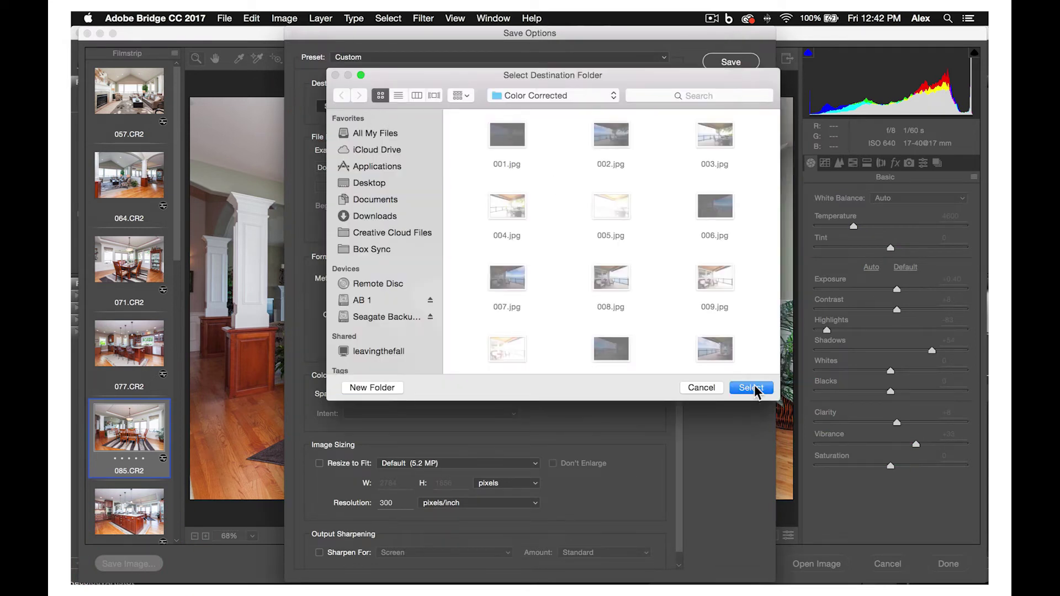
click(552, 95)
click(547, 105)
double_click(610, 130)
click(751, 387)
click(402, 224)
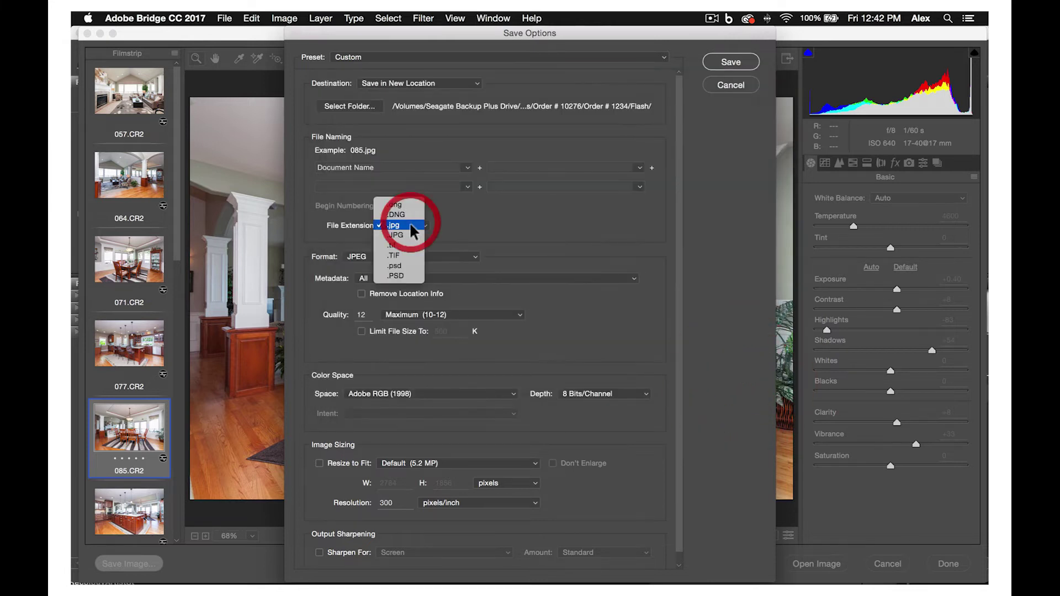
click(406, 245)
click(730, 62)
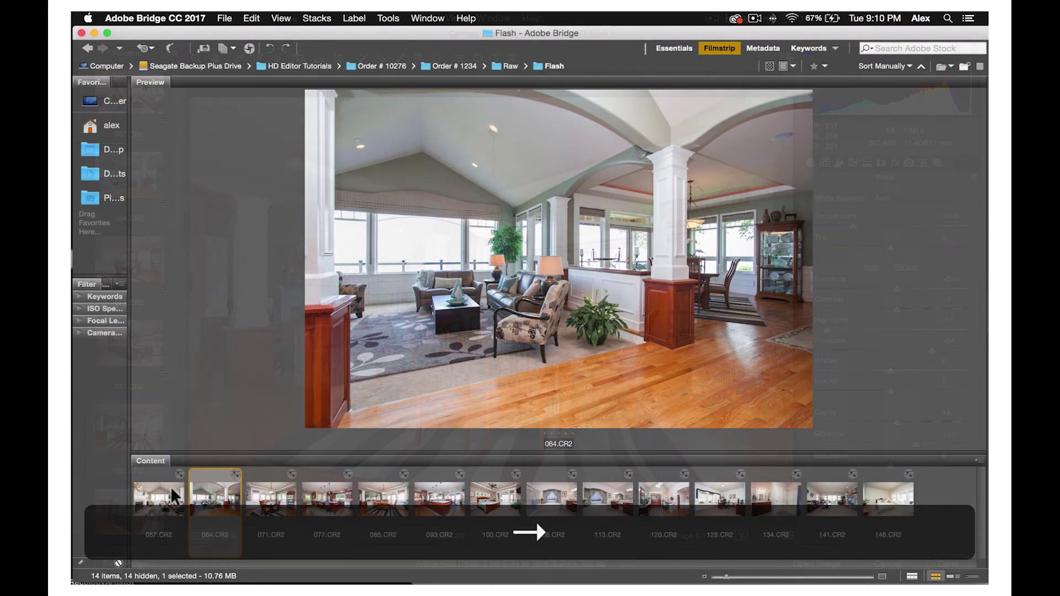
Review the corrected flash photos one by one as large previews, from 064 onward
key(Right)
key(Right)
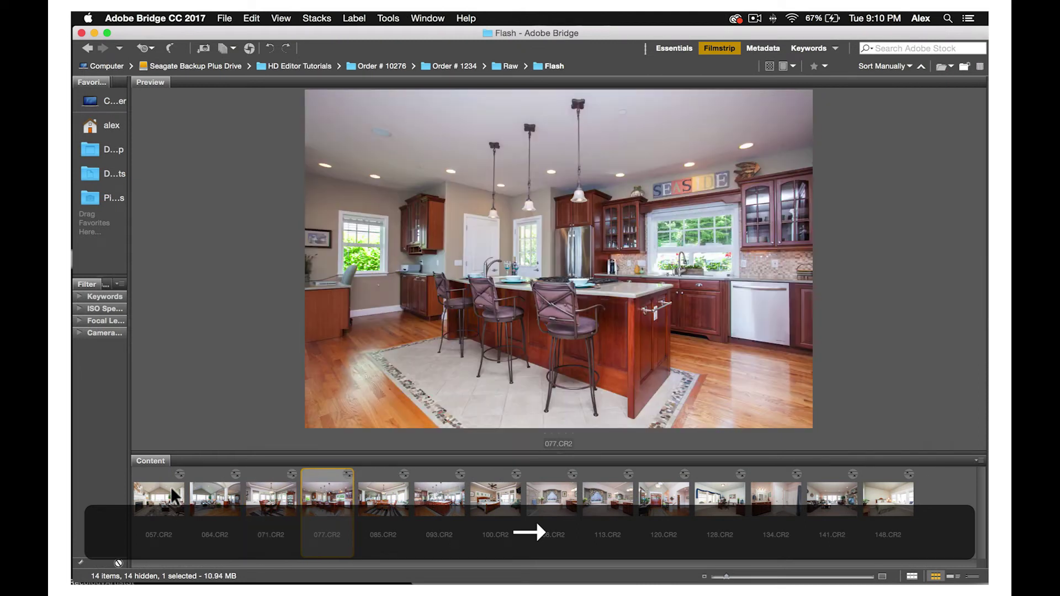
key(Right)
key(Right)
key(Right)
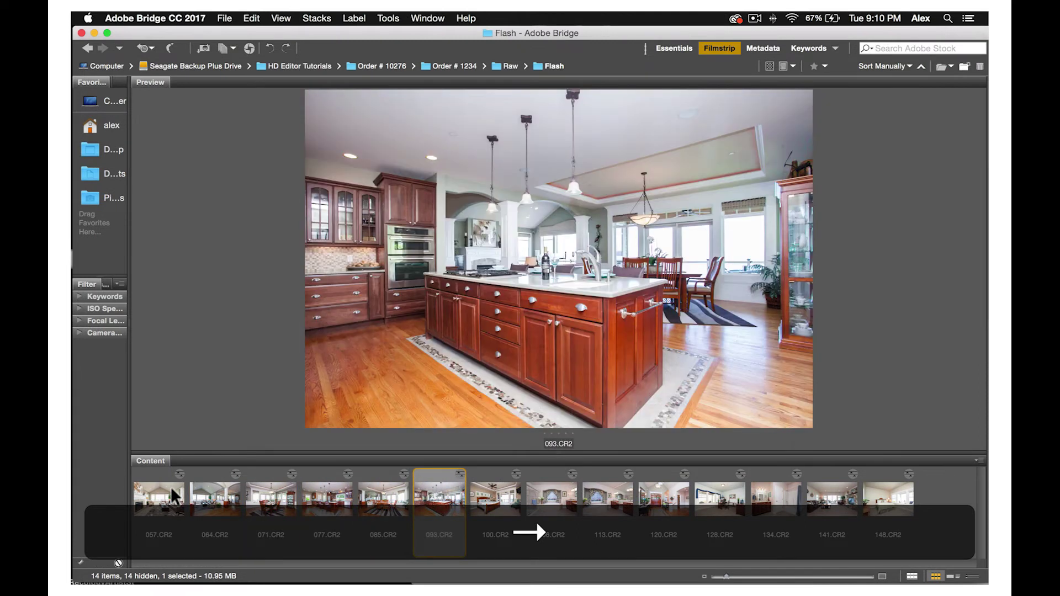
key(Right)
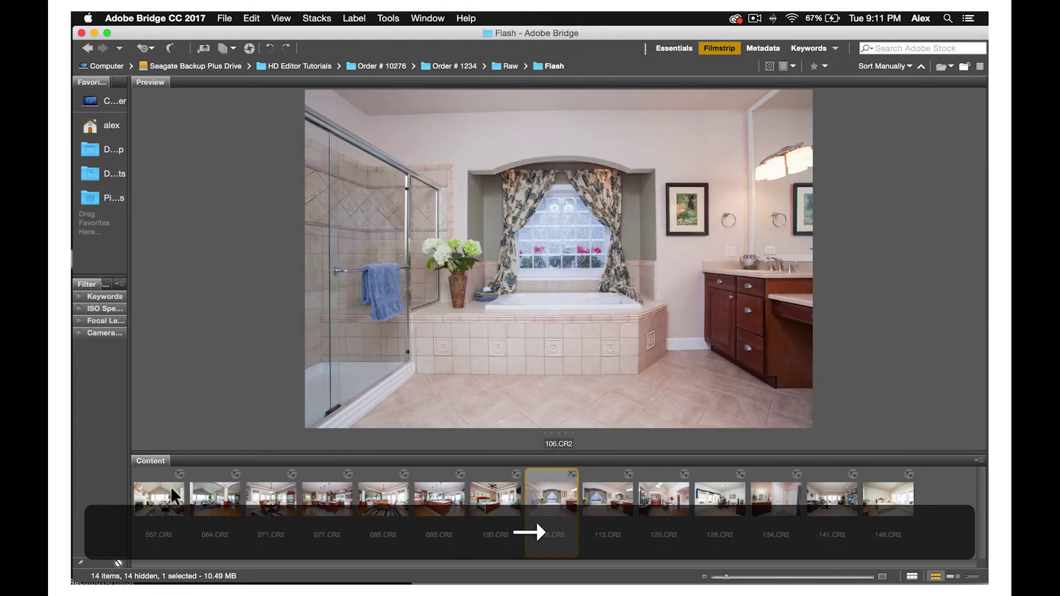
key(Right)
key(Right)
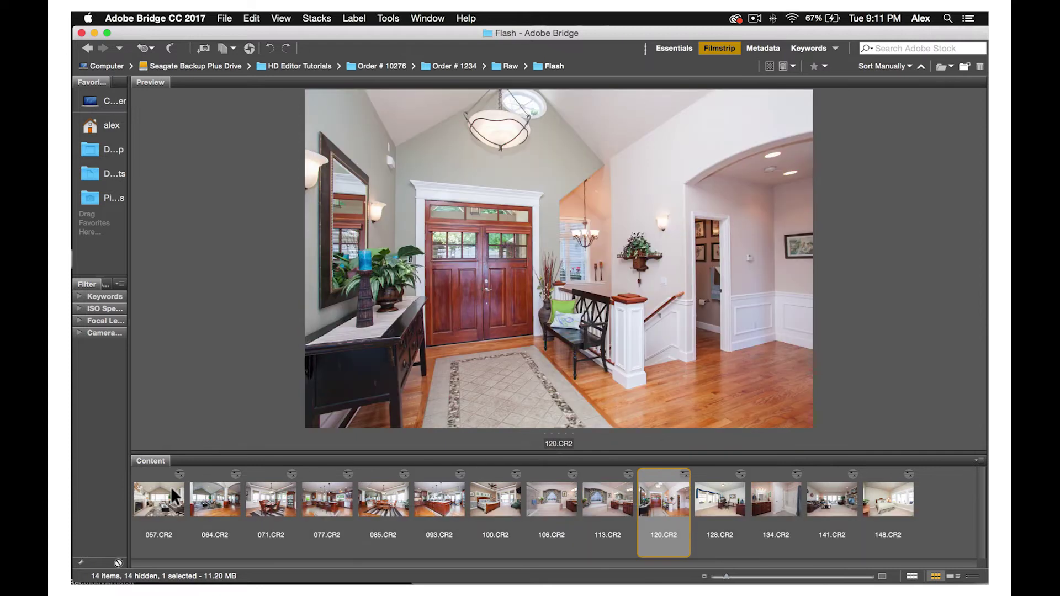
key(Right)
key(Right)
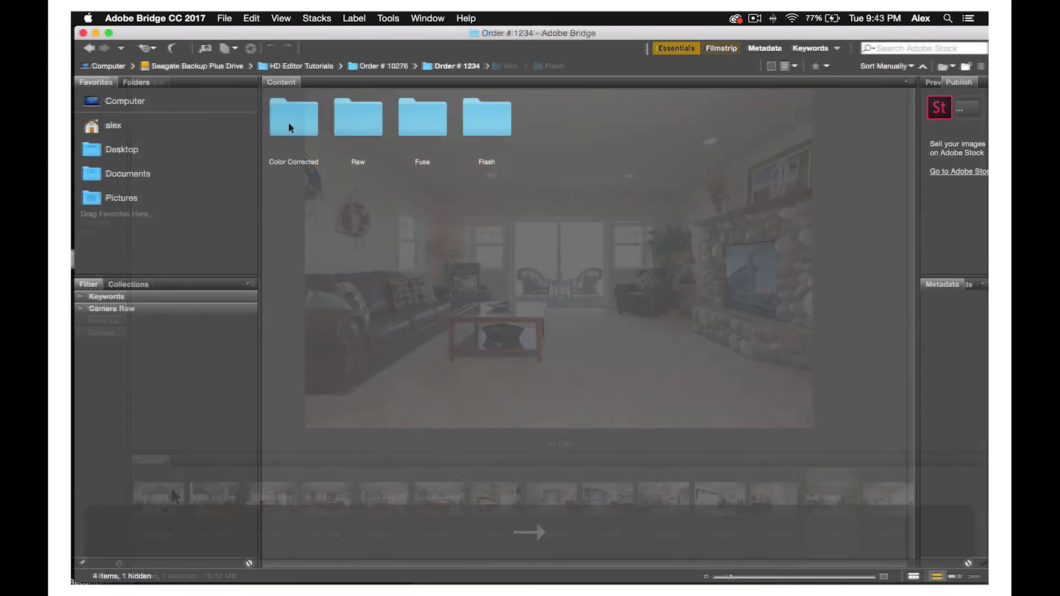
Check the Color Corrected folder, switch to Lightroom and import all photos from that folder of Order # 1234
double_click(287, 122)
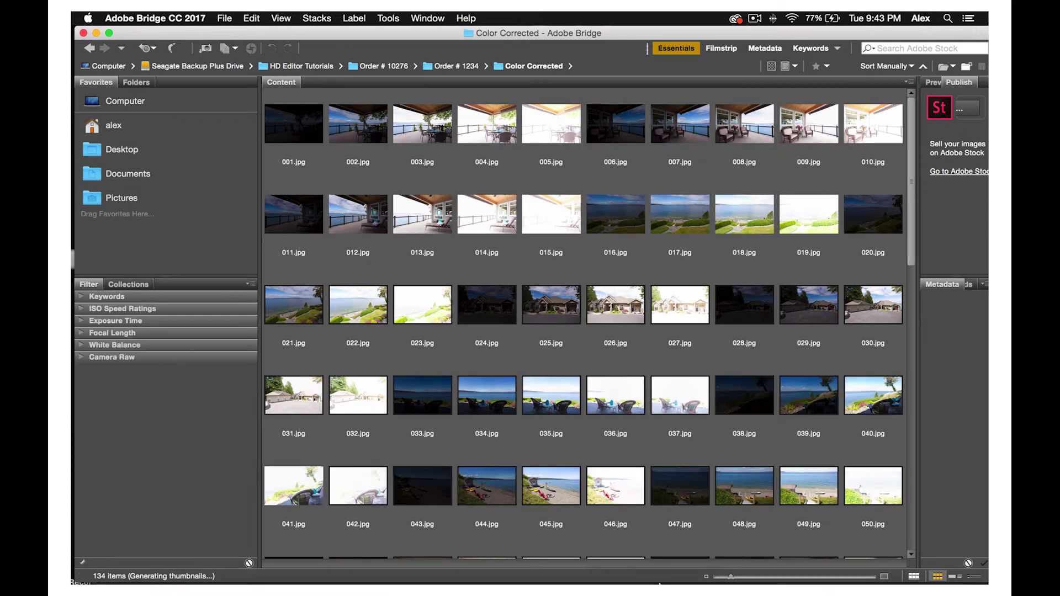
click(731, 563)
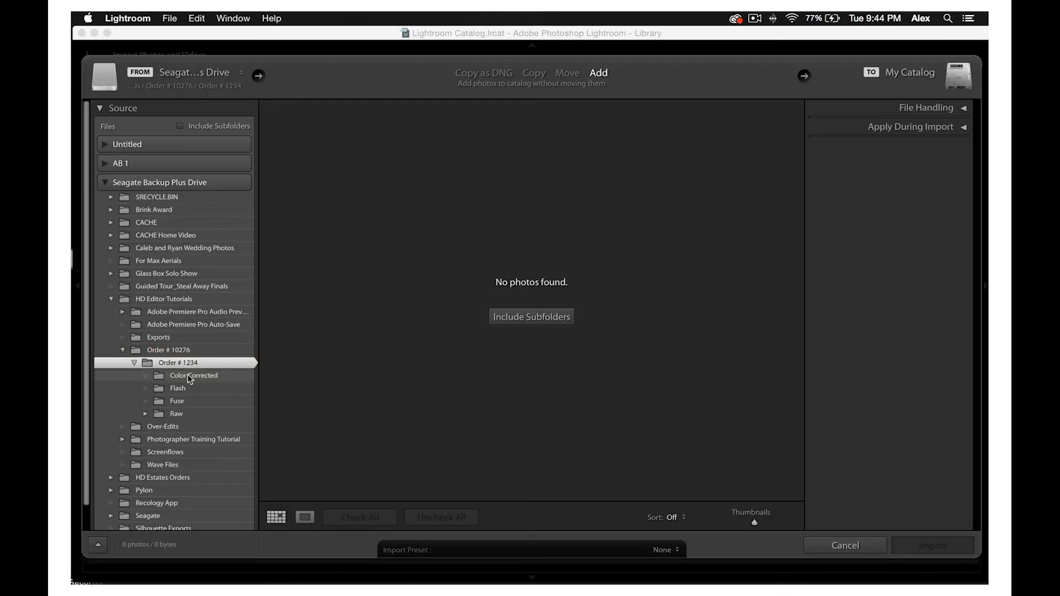
click(186, 376)
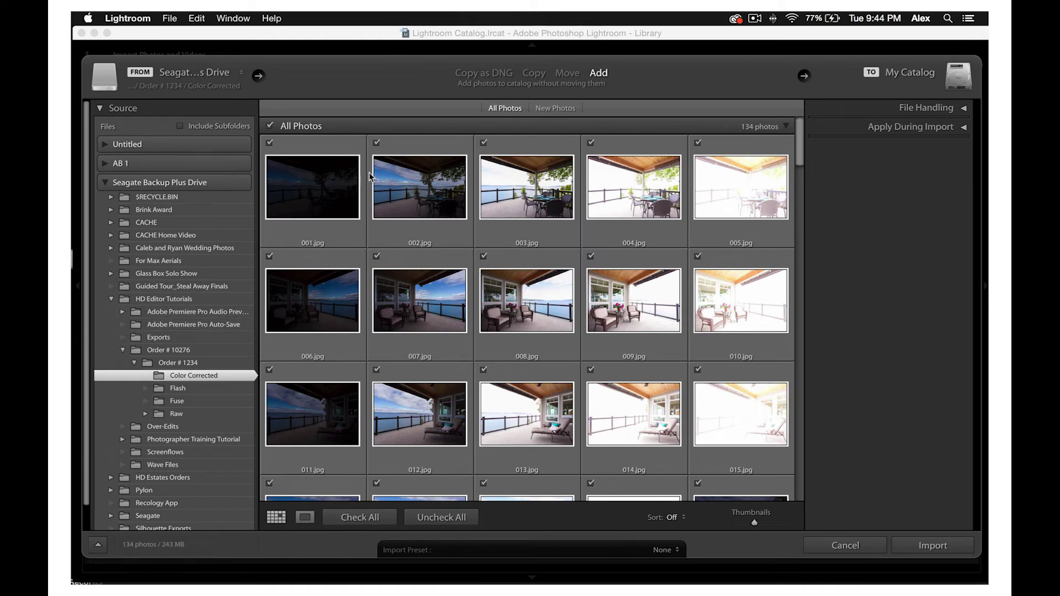
click(932, 546)
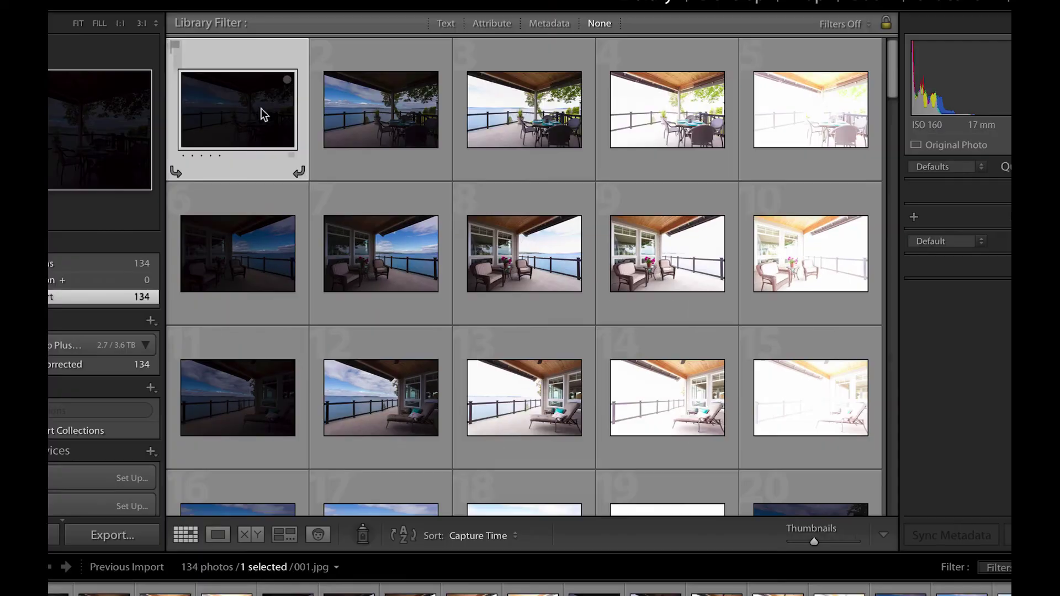
Group the first five bracketed exposures, photos 001 through 005, into a stack
shift+click(821, 91)
right_click(828, 92)
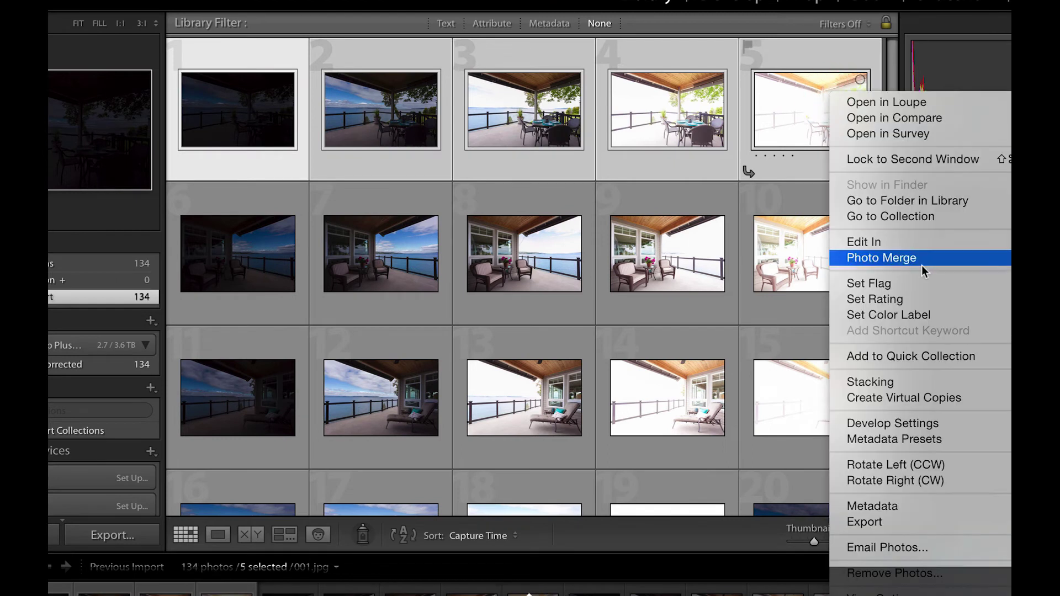
mouse_move(930, 377)
click(734, 380)
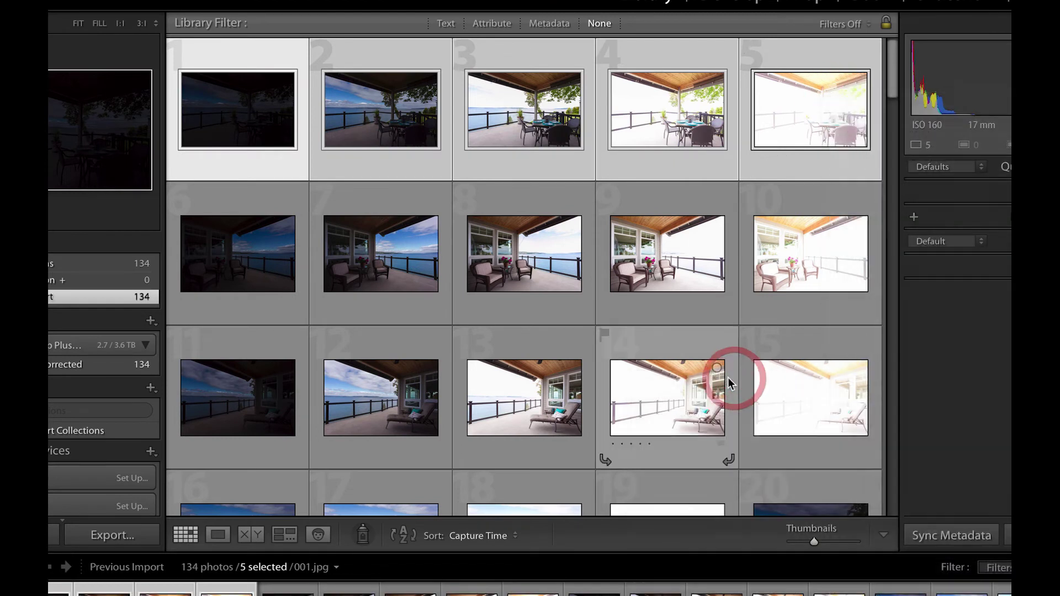
Group the next deck exposures, photos 006 through 010, into a stack
click(410, 122)
shift+click(251, 244)
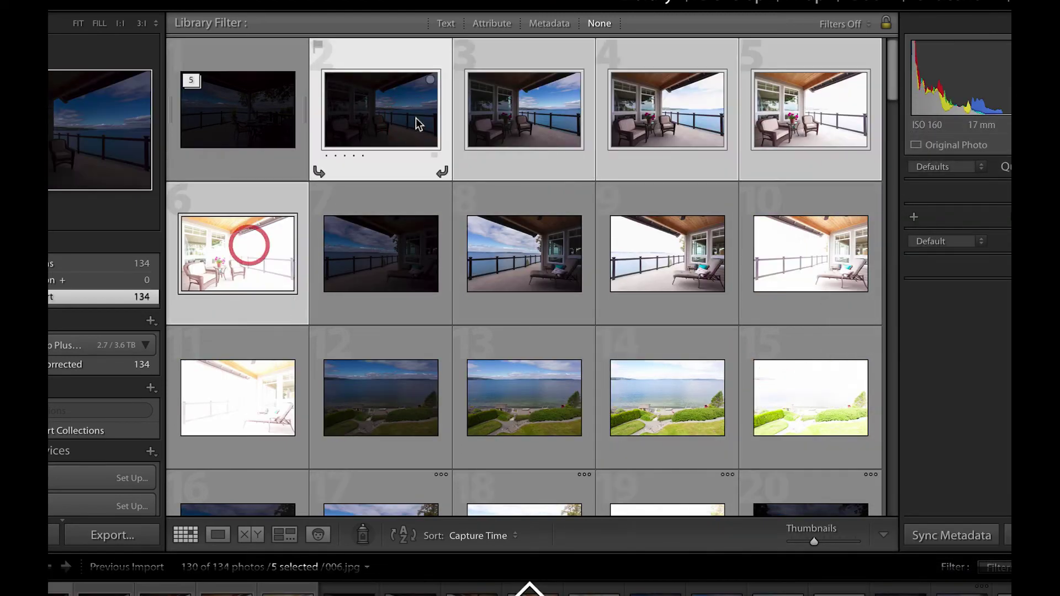
right_click(378, 97)
mouse_move(497, 368)
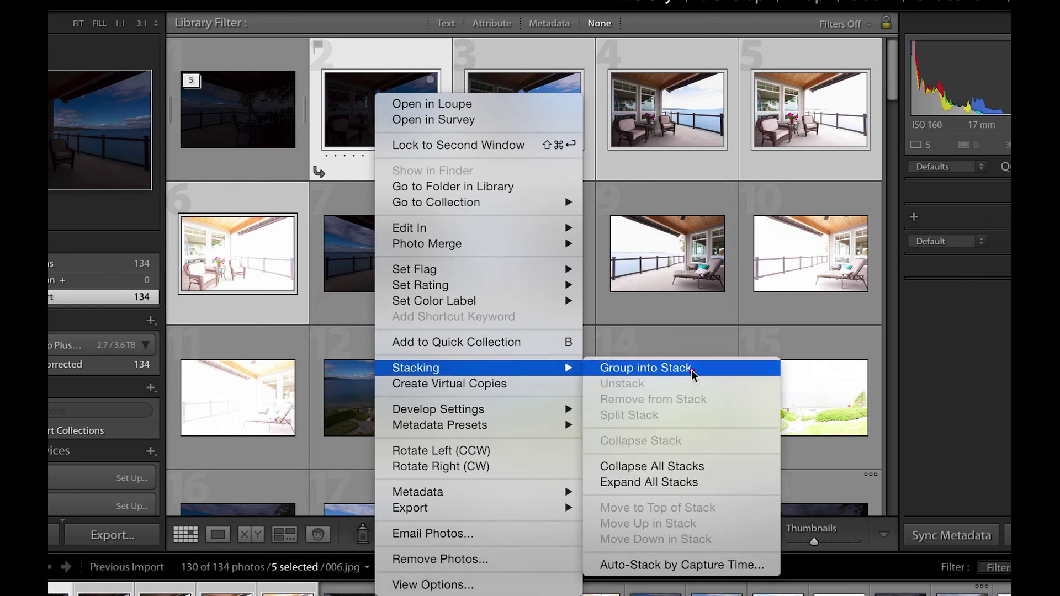
click(662, 368)
Group the lounge-chair deck exposures, photos 011 through 015, into a stack, and undo the last Select All
click(521, 132)
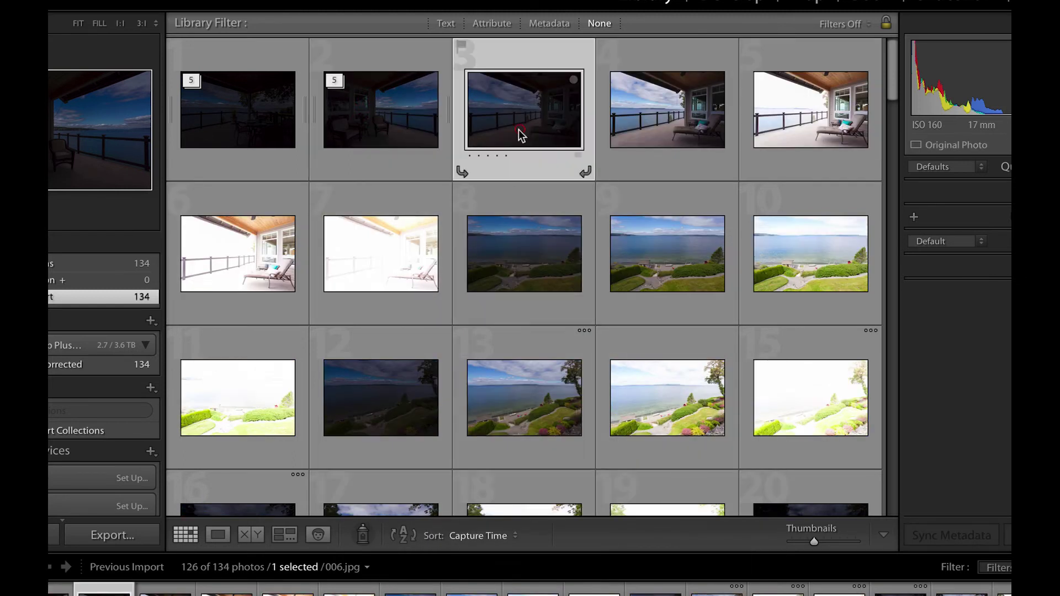
shift+click(379, 243)
right_click(378, 243)
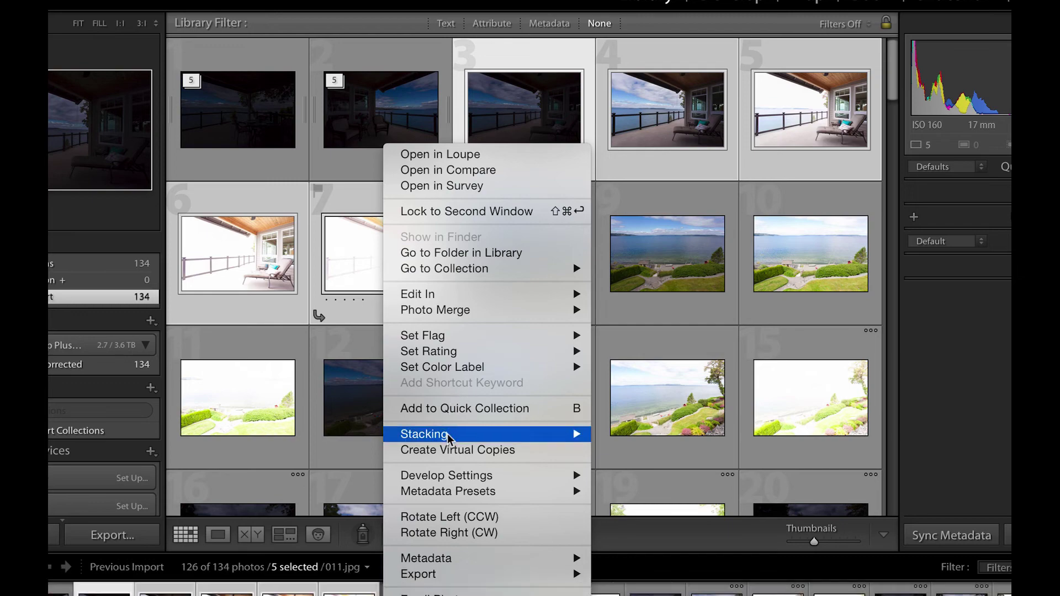
mouse_move(447, 434)
click(657, 433)
key(super+z)
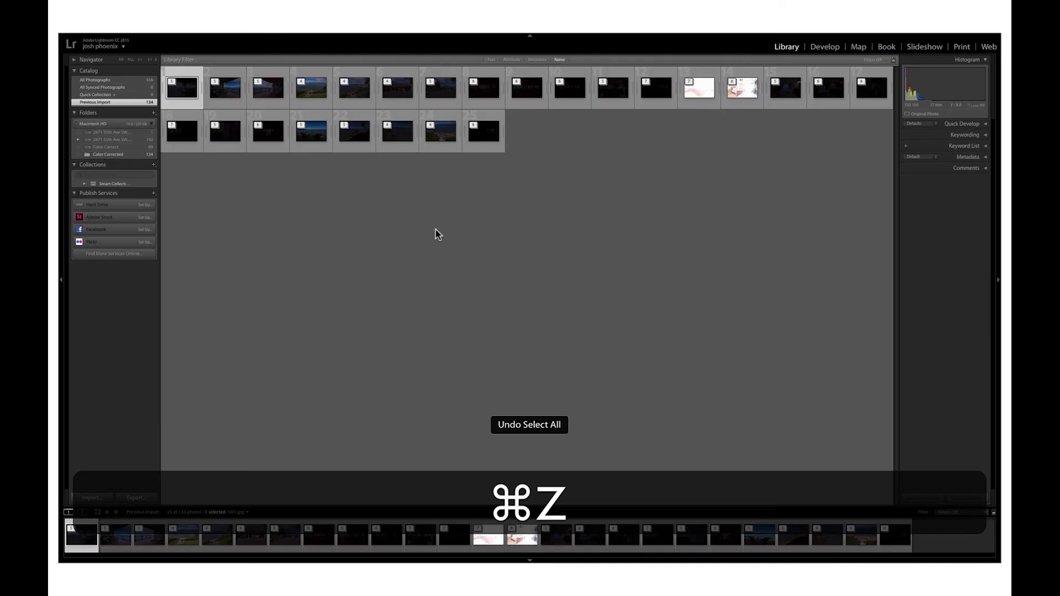
key(shift+super+z)
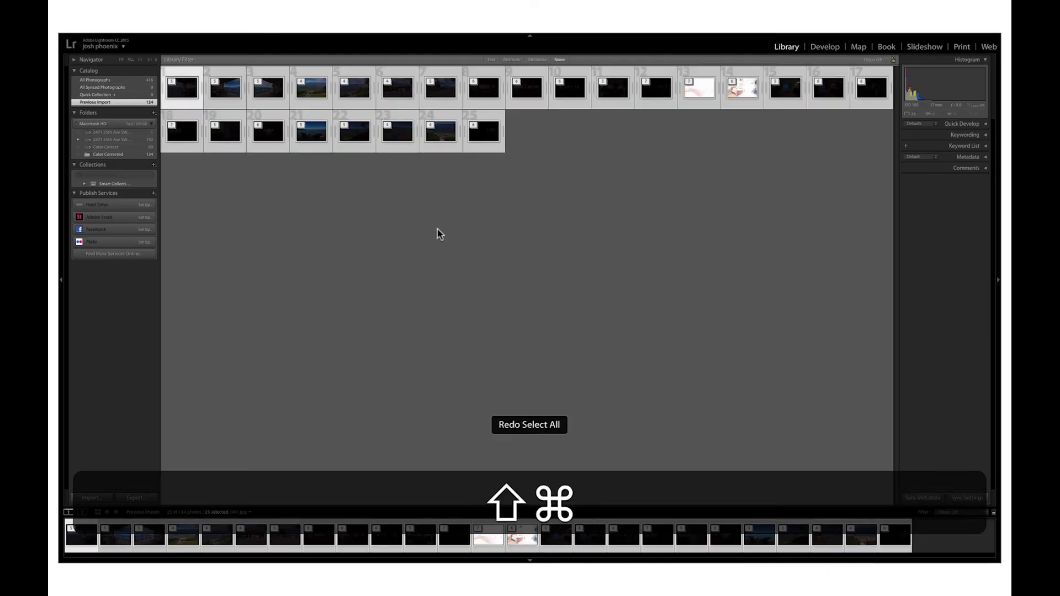
key(super+z)
click(487, 219)
Expand the first exposure stack, select all photos and open Blend exposures using LR/Enfuse
click(173, 82)
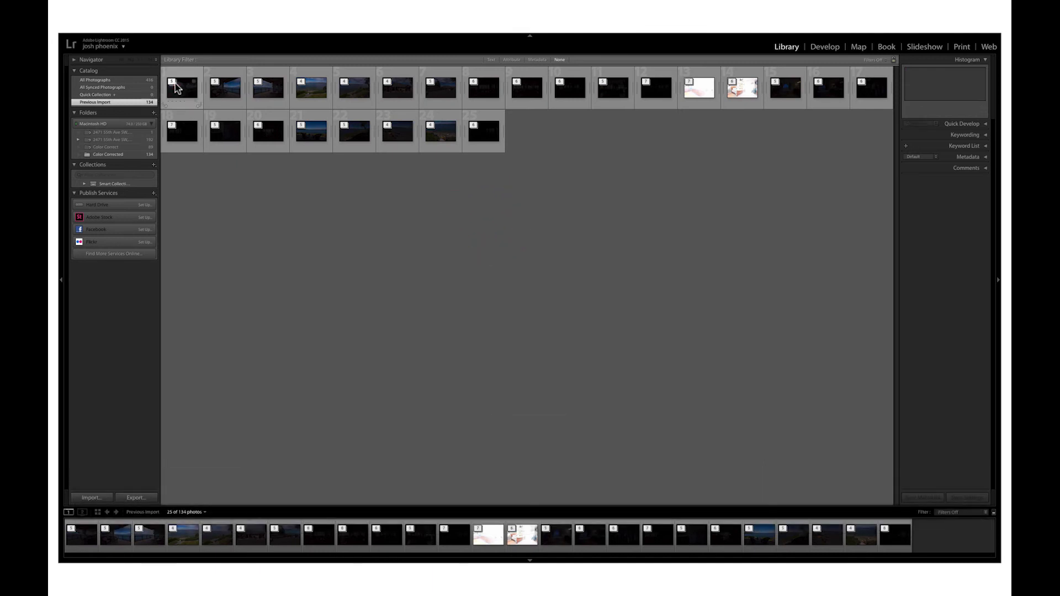
key(super+a)
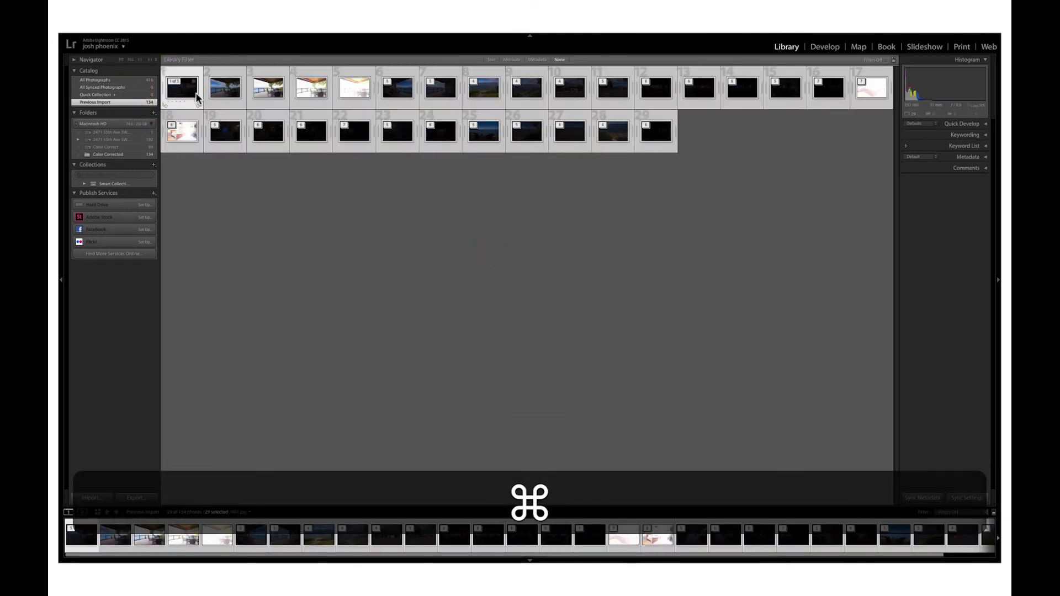
click(114, 36)
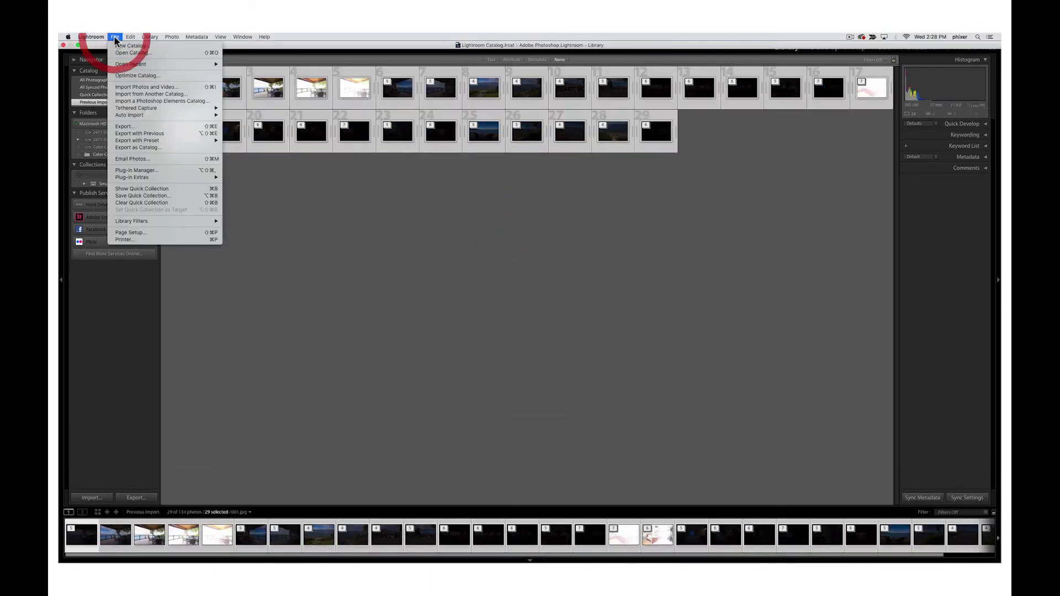
mouse_move(152, 178)
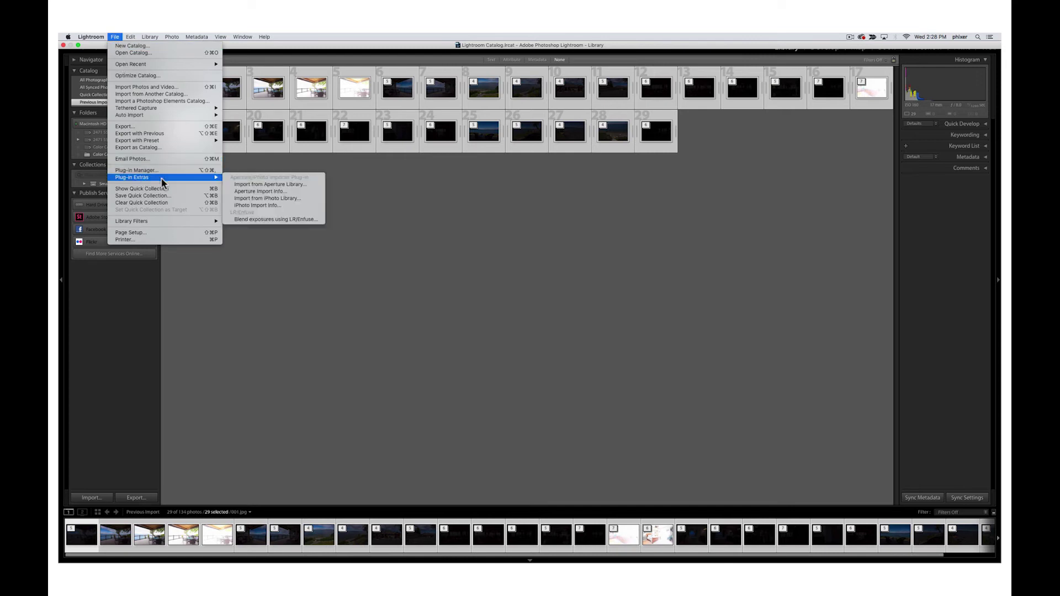
click(261, 220)
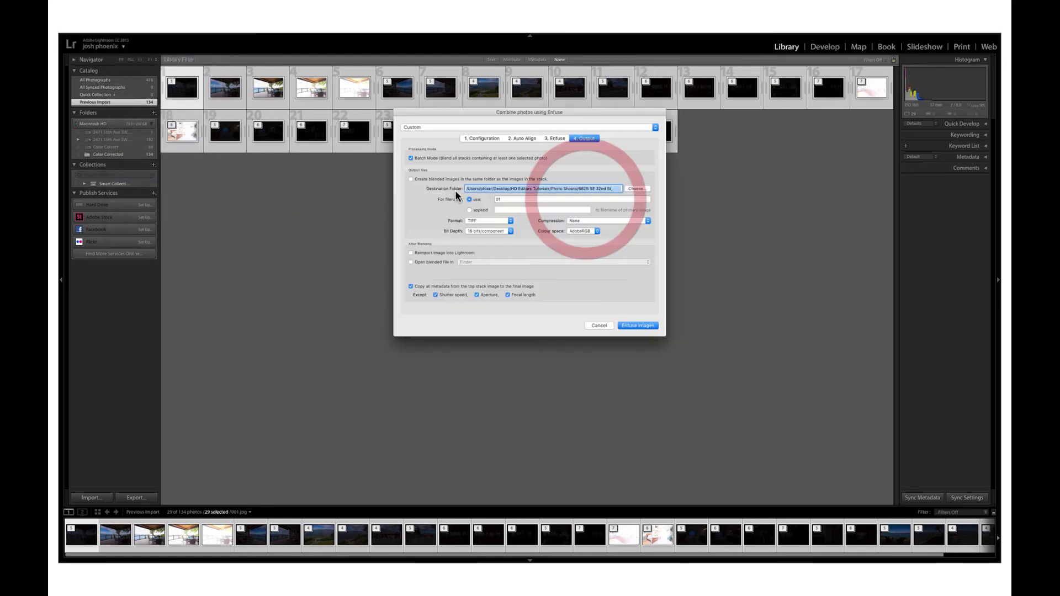
Set the blend's destination to the Fuse subfolder of the order folder on the Desktop and start enfusing the images
click(636, 188)
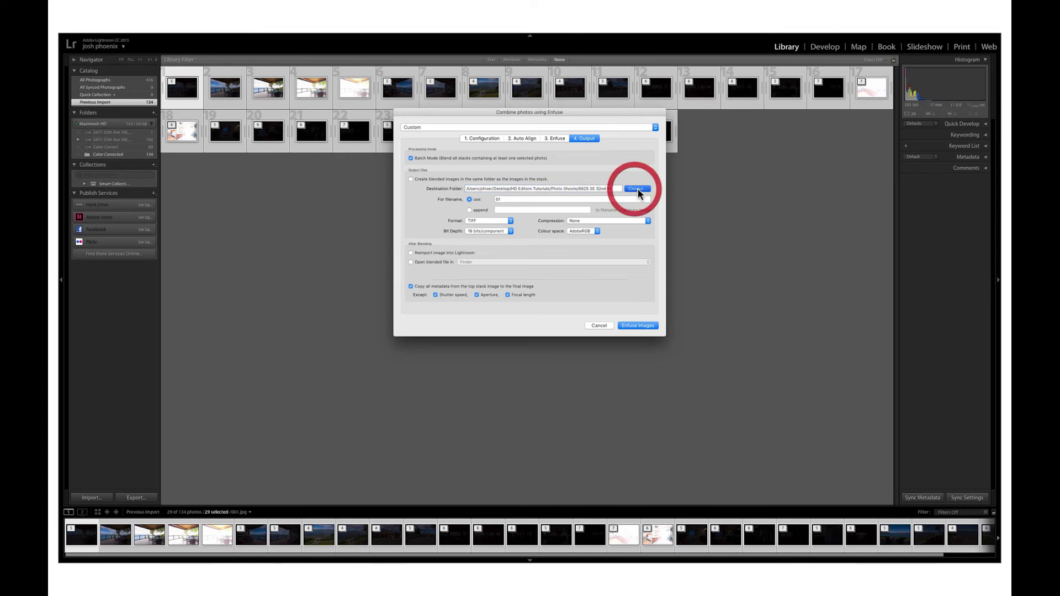
click(500, 216)
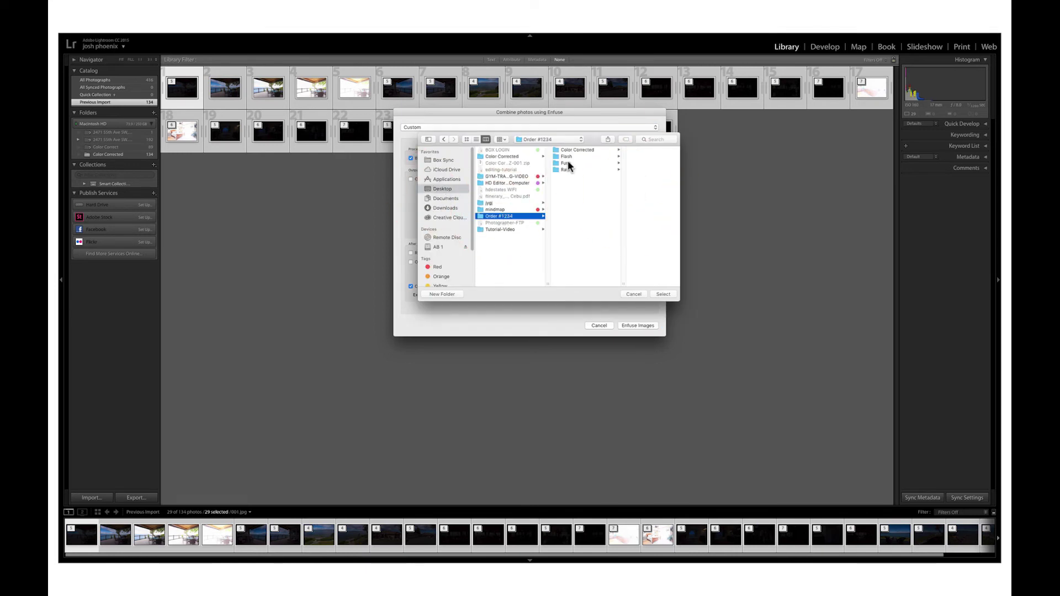
click(566, 164)
click(663, 294)
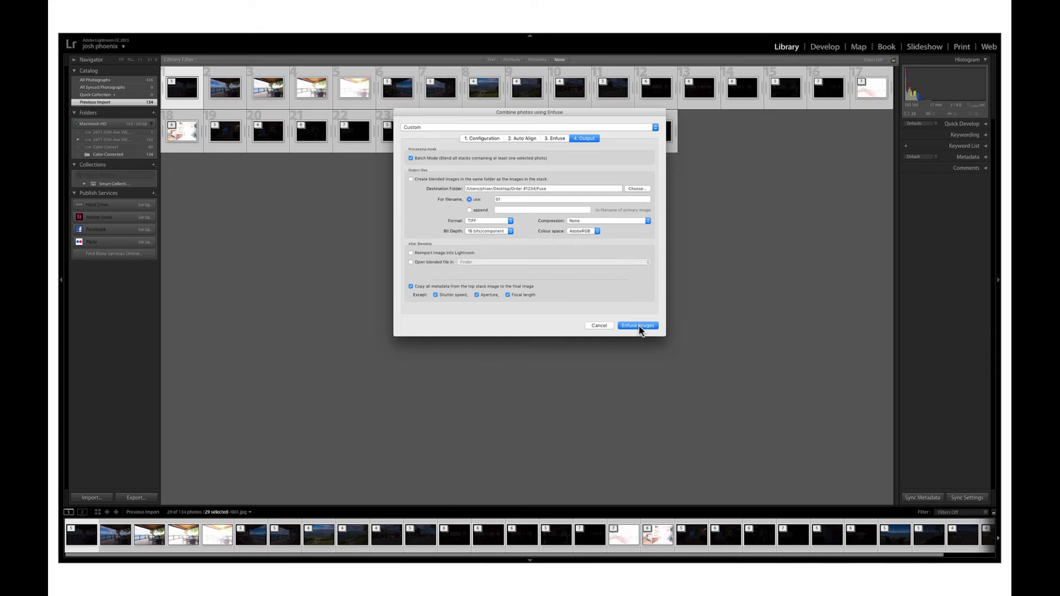
click(637, 325)
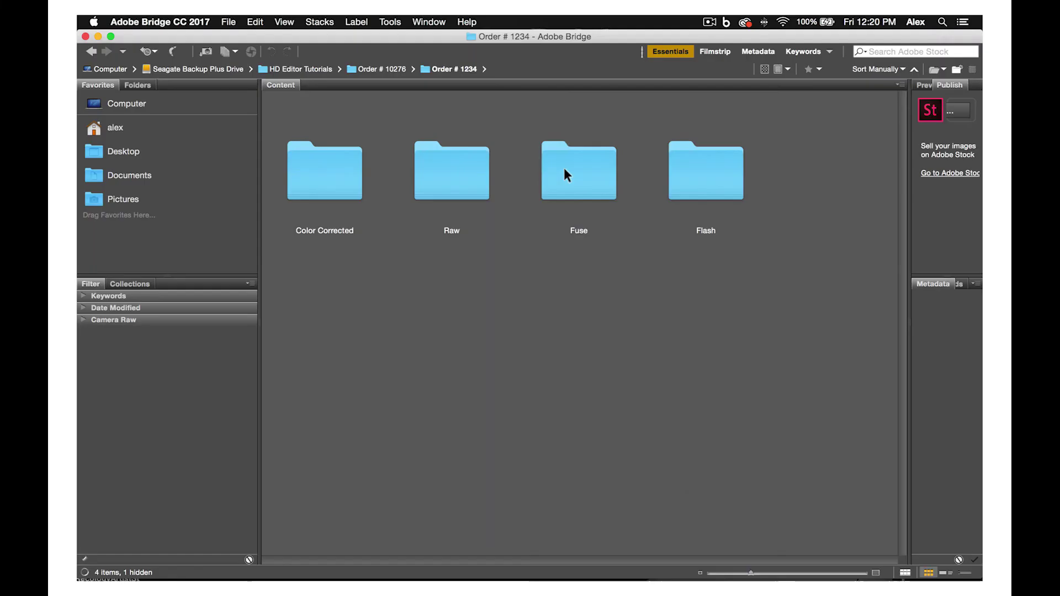
Switch to Adobe Bridge, open the order's Fuse folder and show its blended images in the Filmstrip workspace
double_click(566, 170)
drag(900, 135, 891, 236)
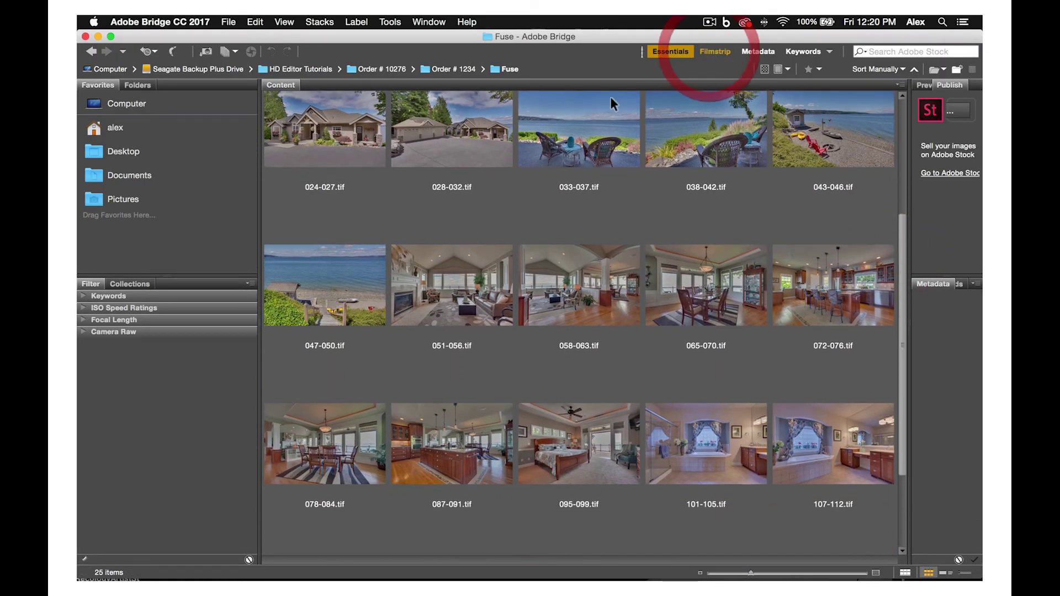
click(715, 51)
Review the blended images one by one in the preview, from 001-005.tif through 038-042.tif
click(167, 500)
key(Right)
key(Right)
key(Right)
key(Right)
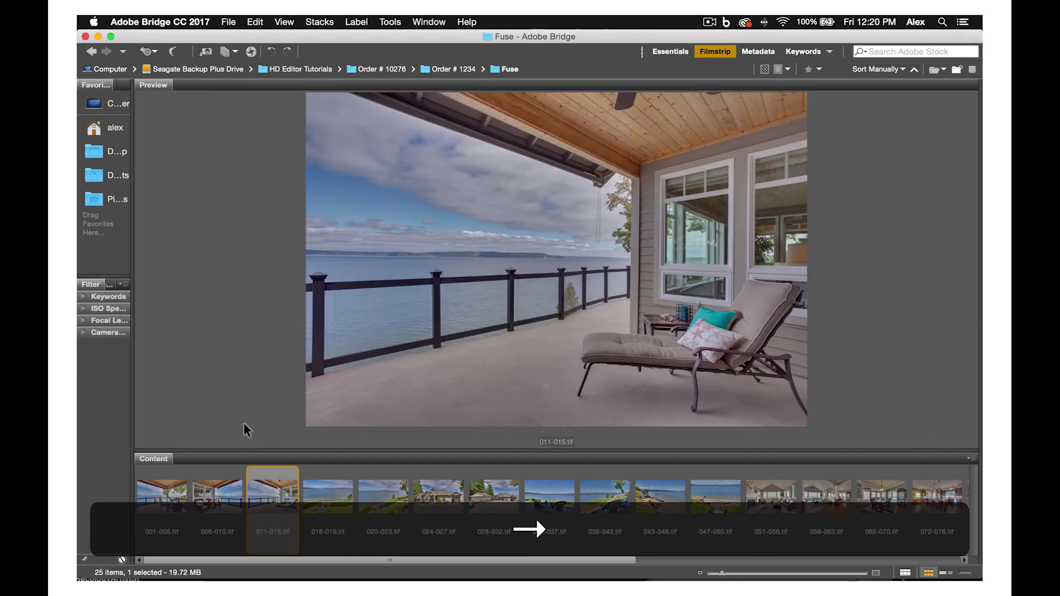
key(Right)
key(Right)
key(Right)
key(Right)
key(Right)
key(Right)
key(Right)
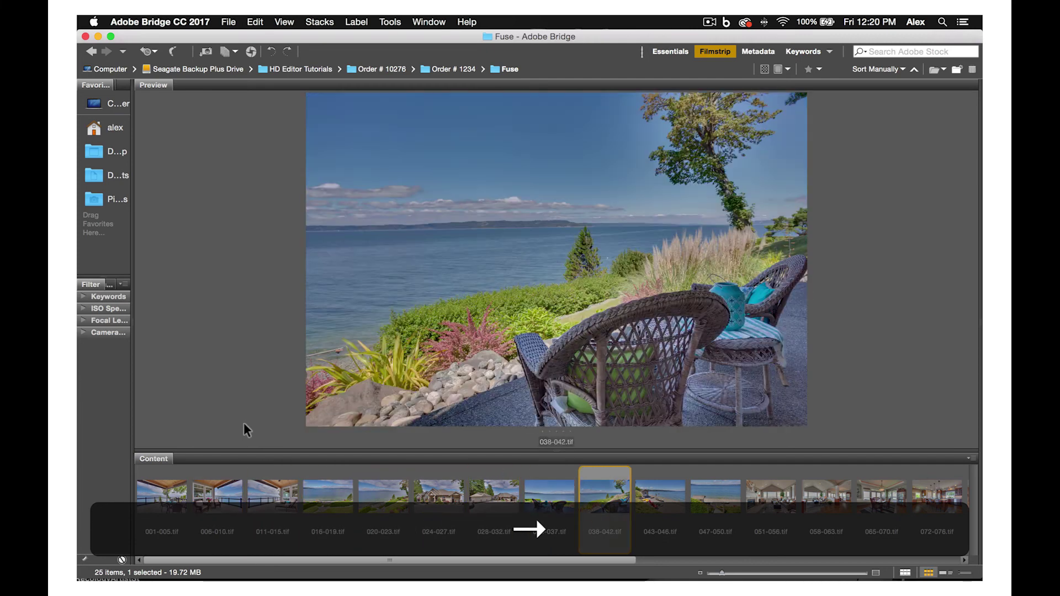